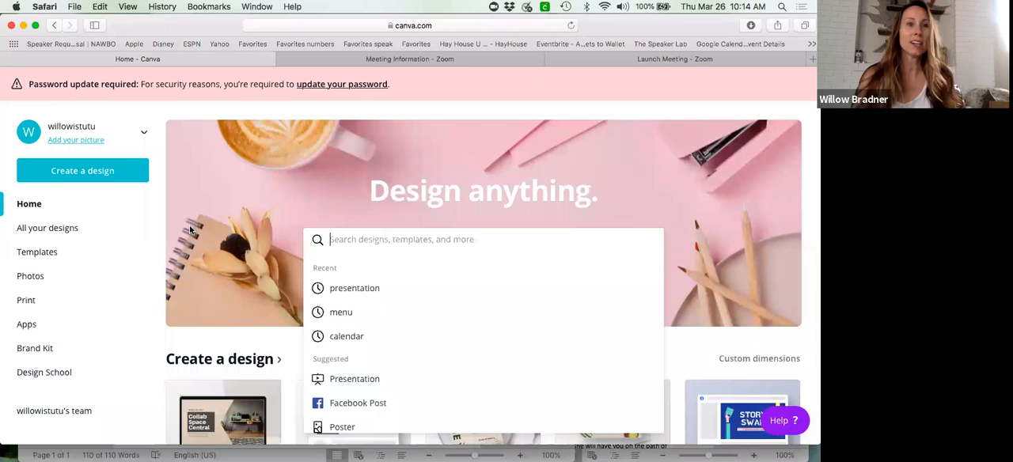
- Look through the design types offered on the home page and create a new 1920 × 1080 px presentation
click(156, 301)
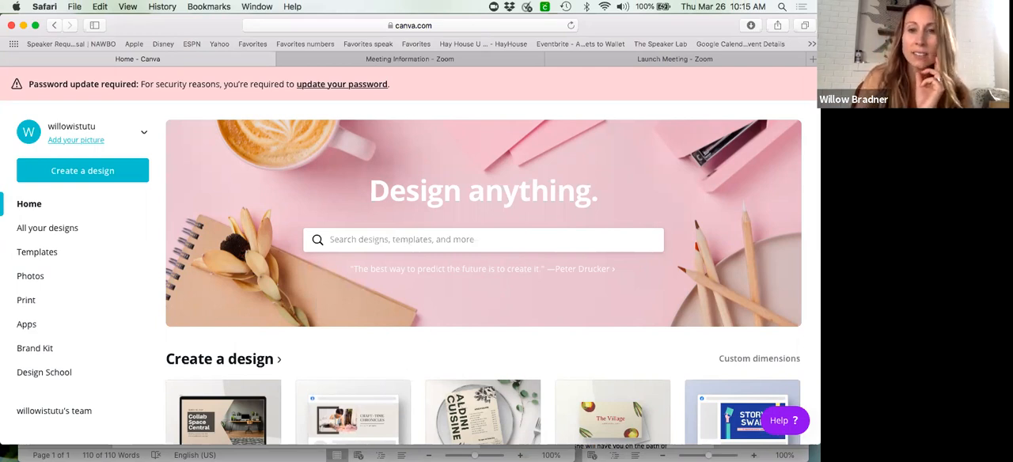
scroll(401, 364, down, 3)
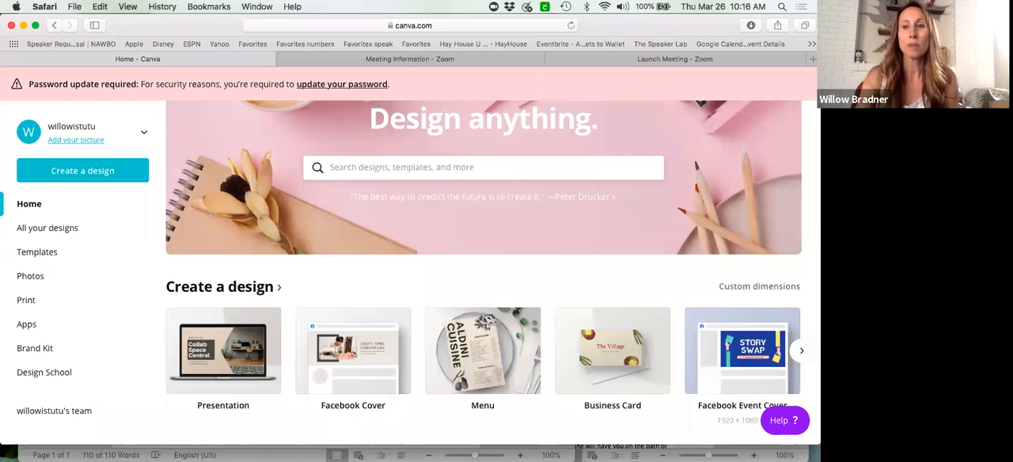
click(802, 351)
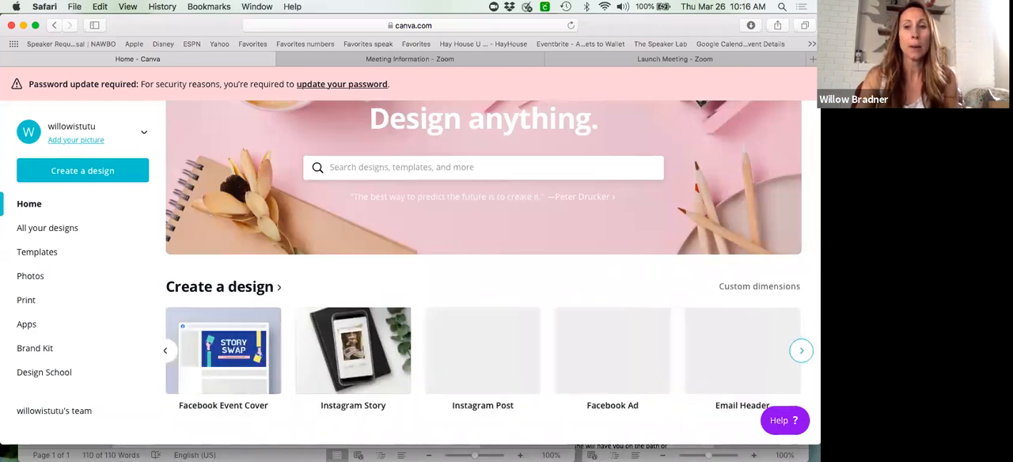
click(801, 351)
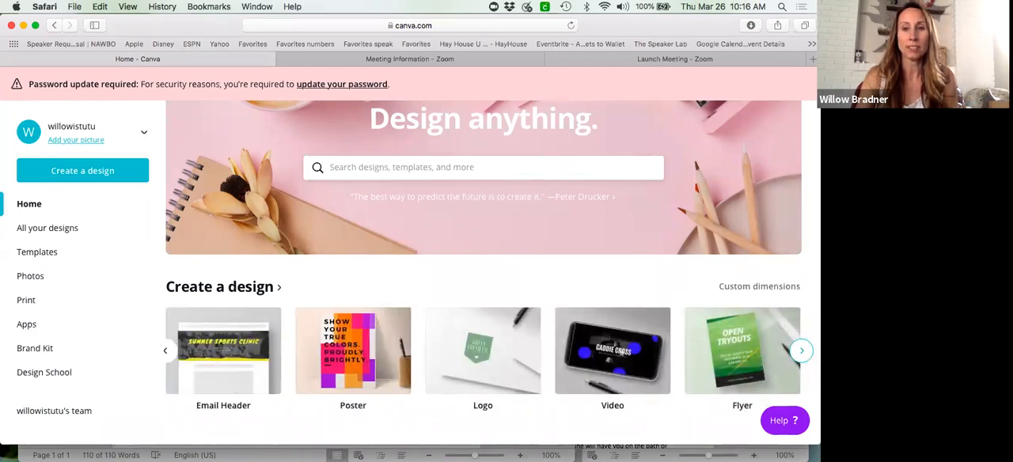
click(165, 350)
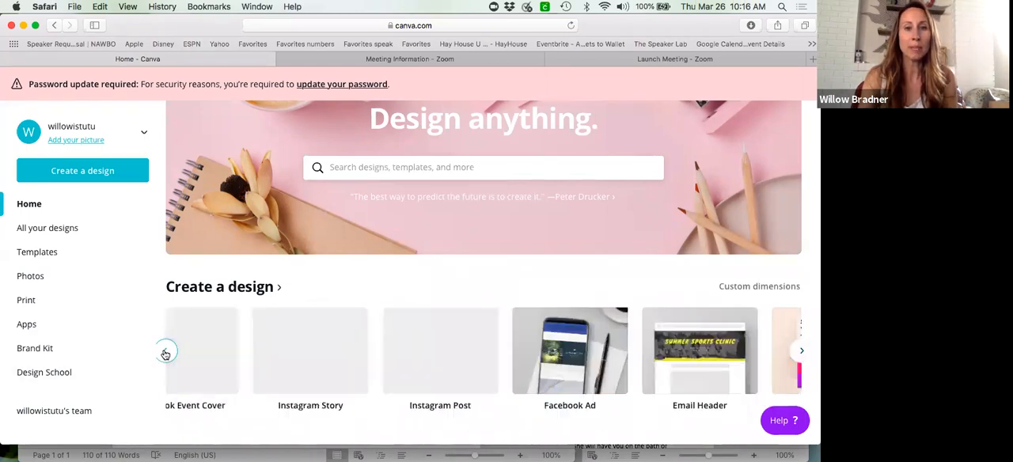
click(165, 352)
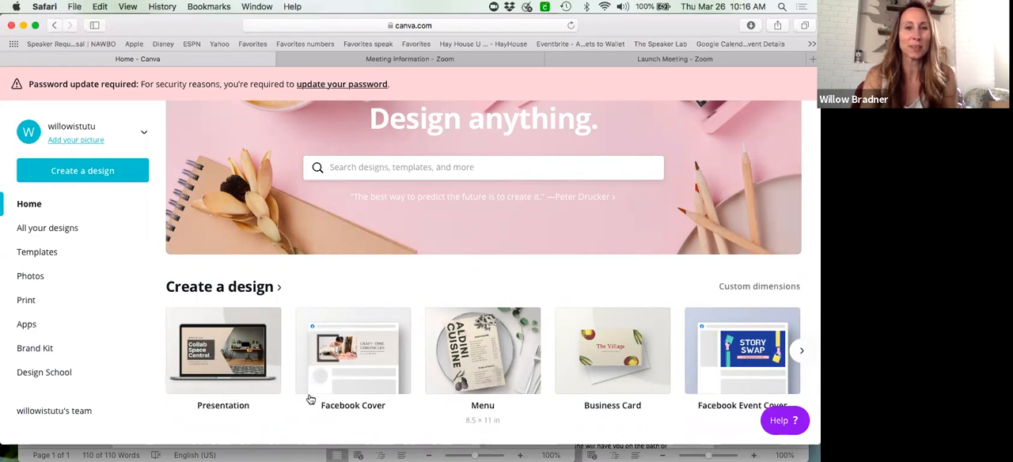
click(232, 406)
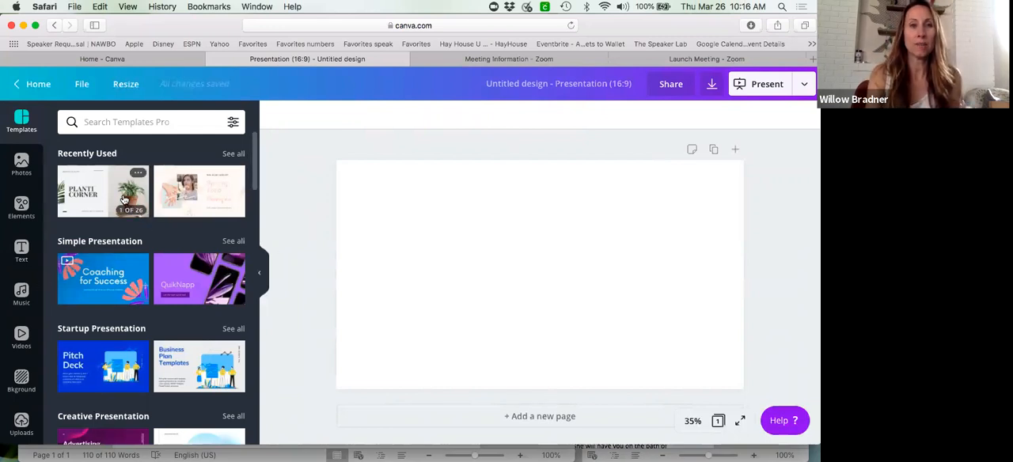
- Apply the "Planti Corner" cover page of the White and Black Business Plan Presentation template to the blank page
click(124, 200)
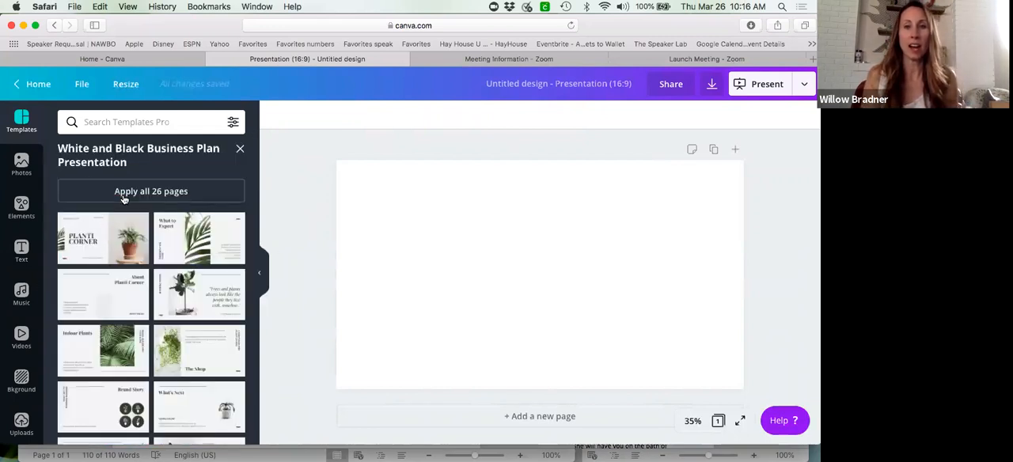
click(122, 257)
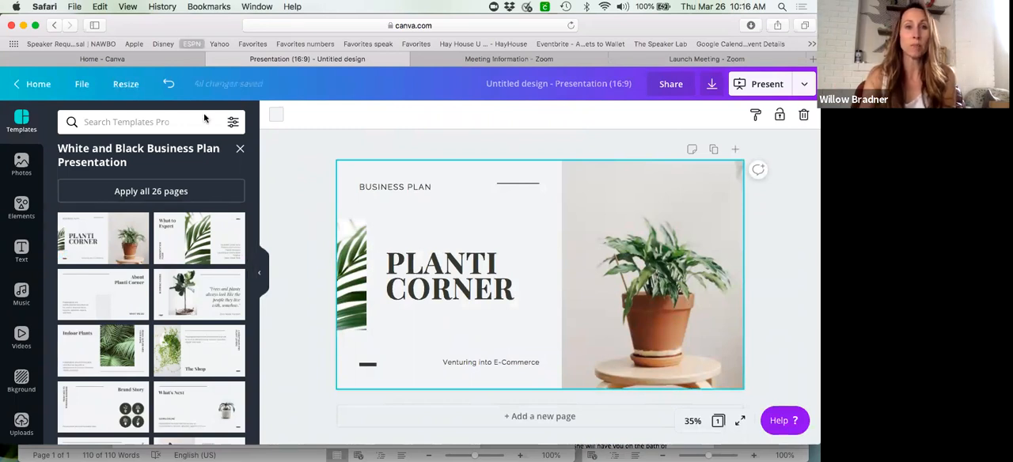
click(233, 123)
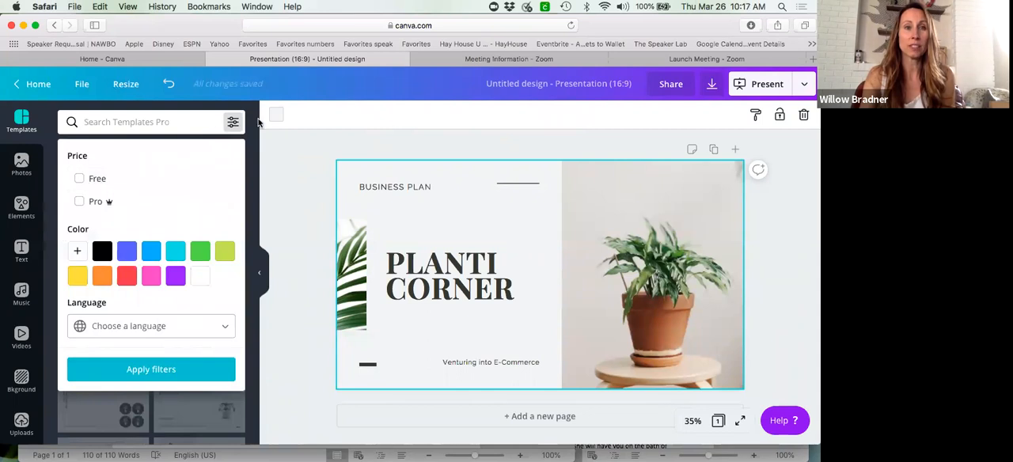
click(79, 178)
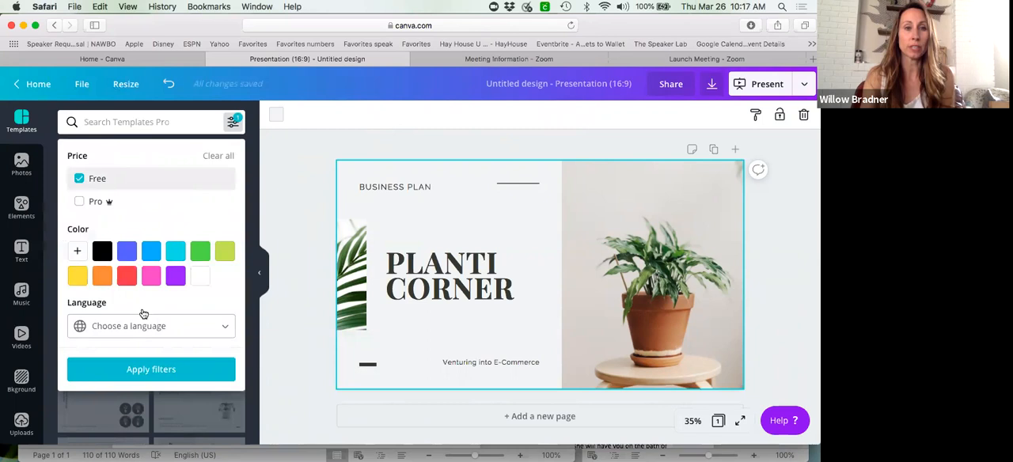
click(157, 380)
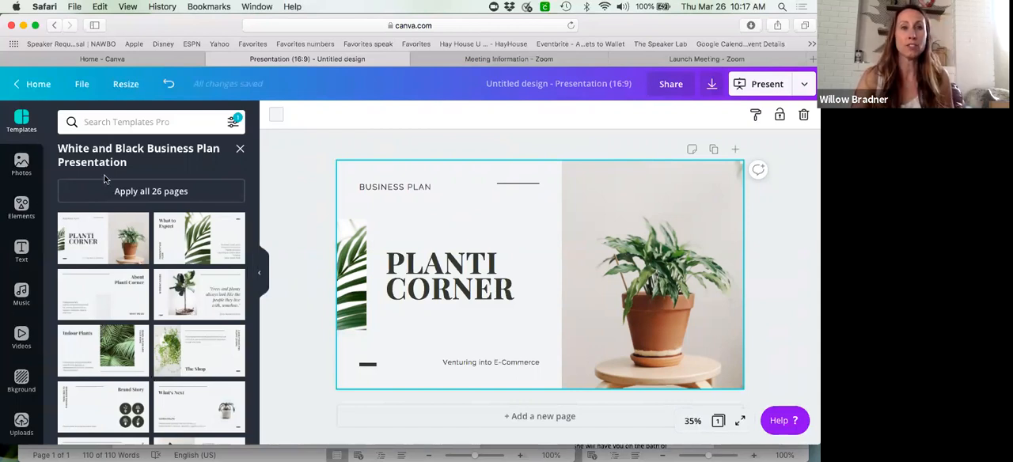
click(18, 122)
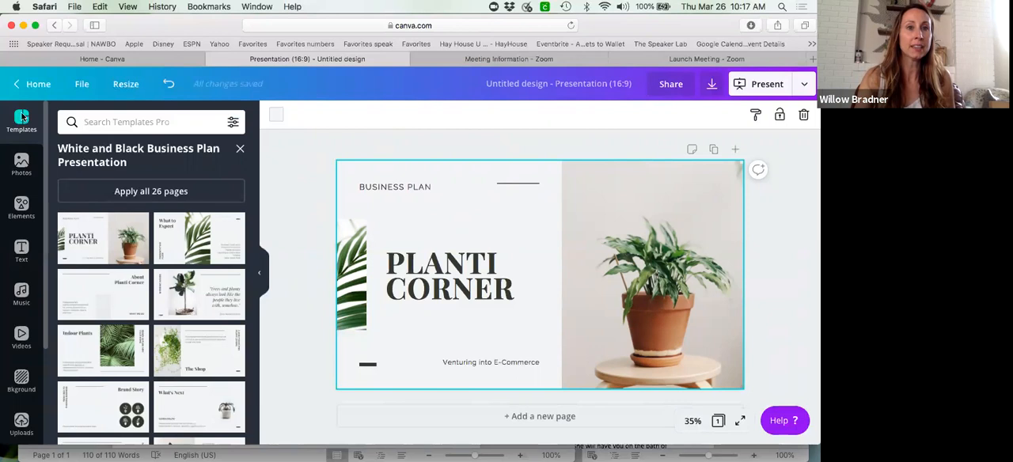
- Return to the full template list and filter it to free templates only
click(242, 149)
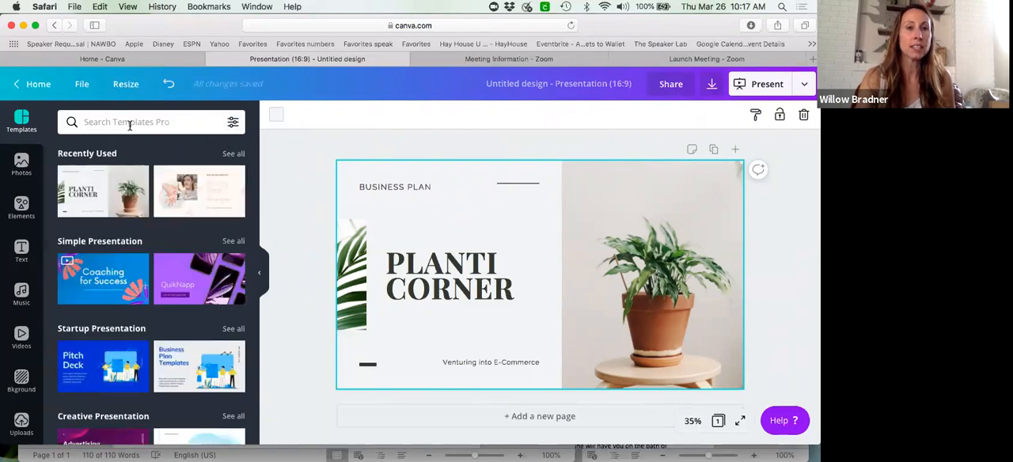
click(233, 122)
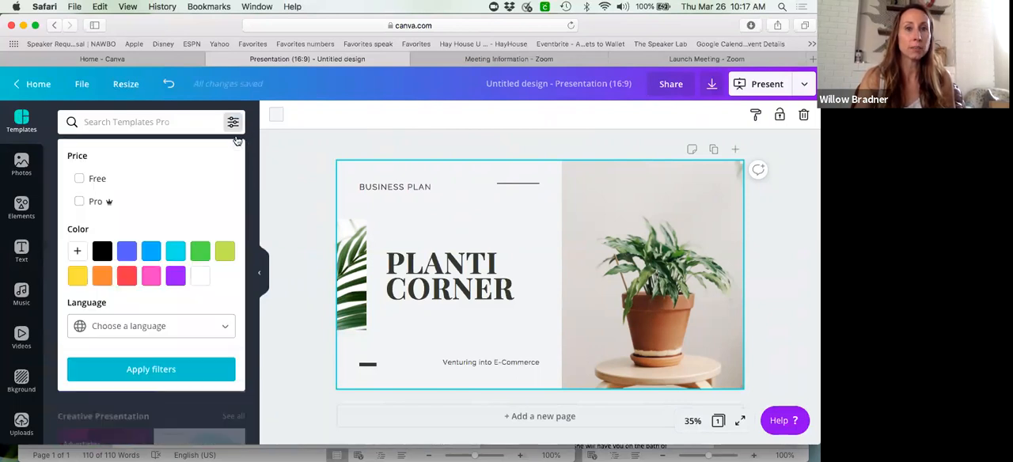
click(80, 181)
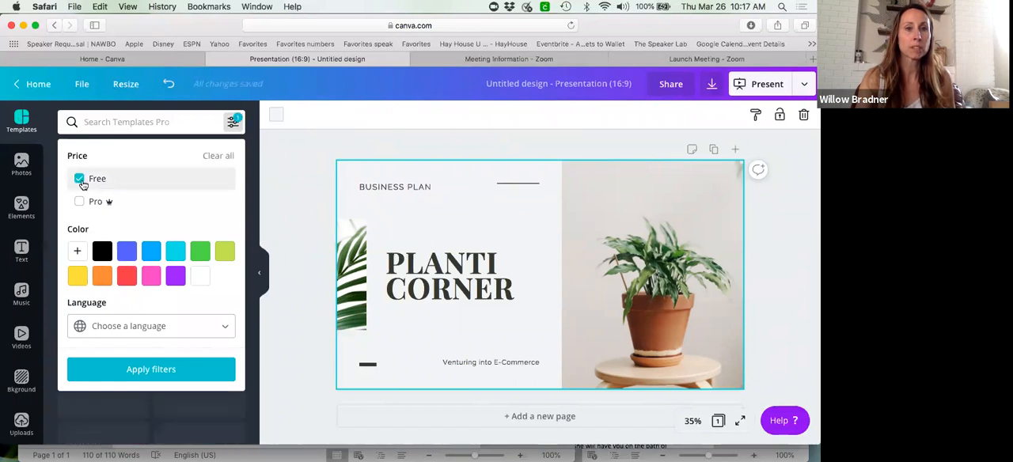
click(154, 371)
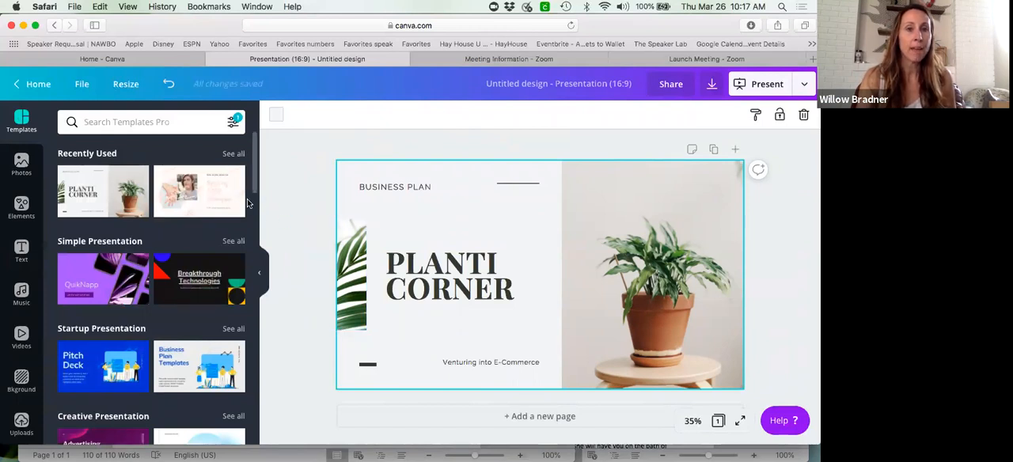
- Try the Purple App Phone Mockup Sales Marketing Presentation cover, then replace it with its orchid page "1 in 3 adults don't get enough sleep"
click(126, 273)
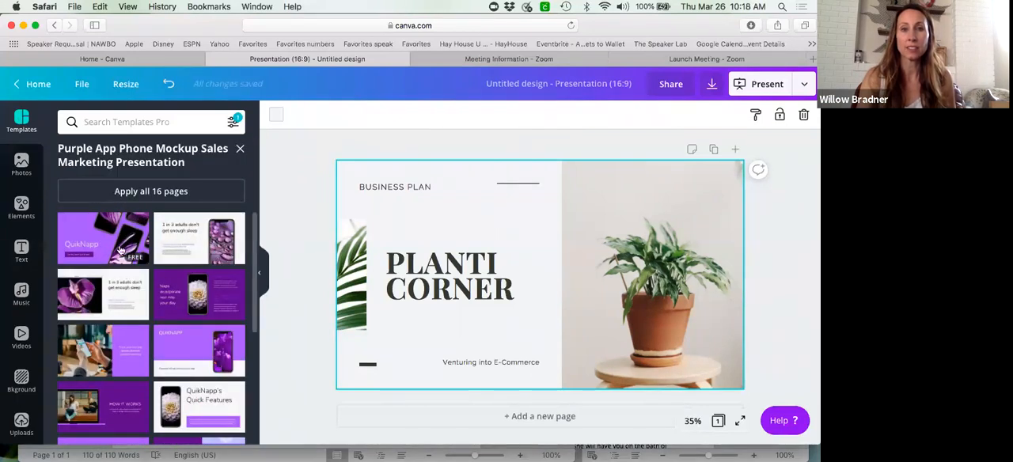
click(120, 250)
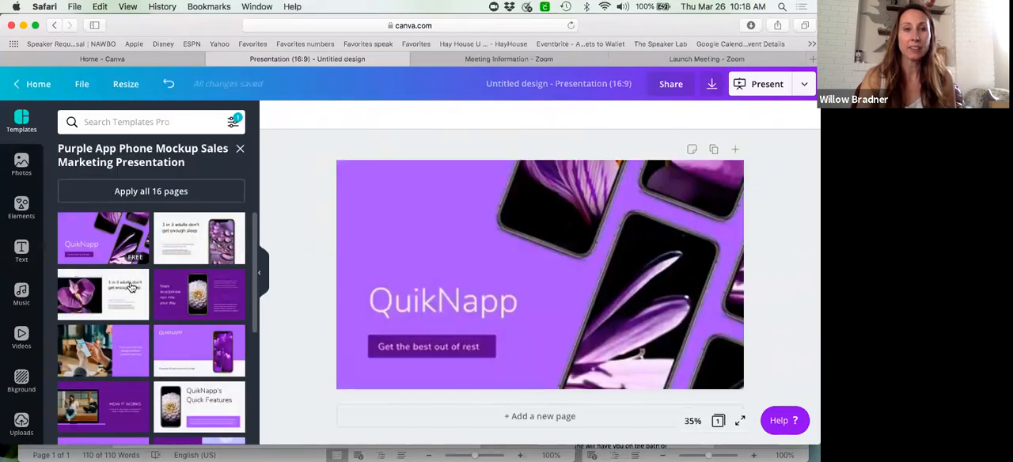
click(129, 291)
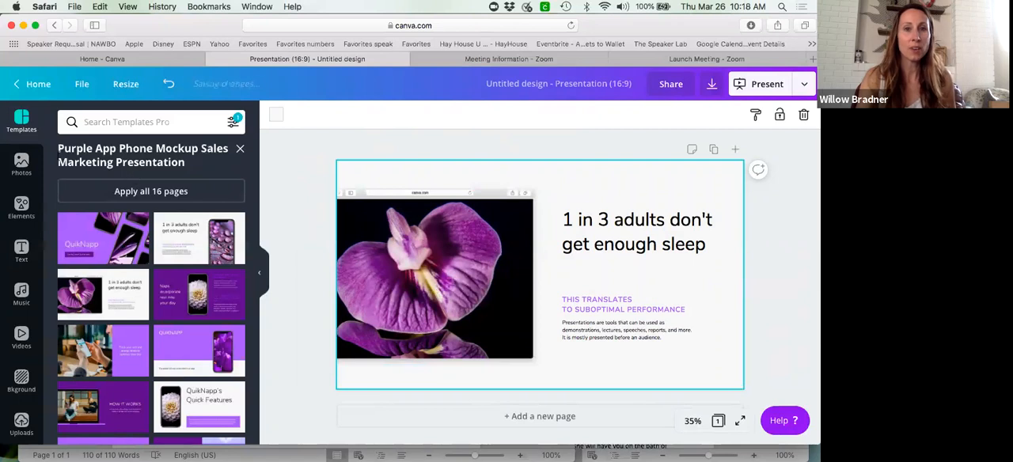
- Replace the orchid picture in the page's browser frame with the recently used lavender and oil bottles photo, leaving no loose copy
click(22, 163)
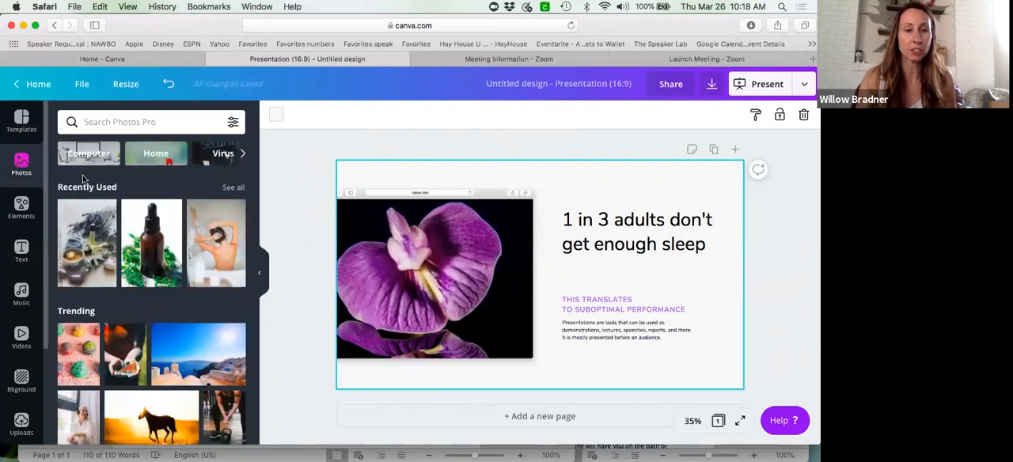
click(95, 231)
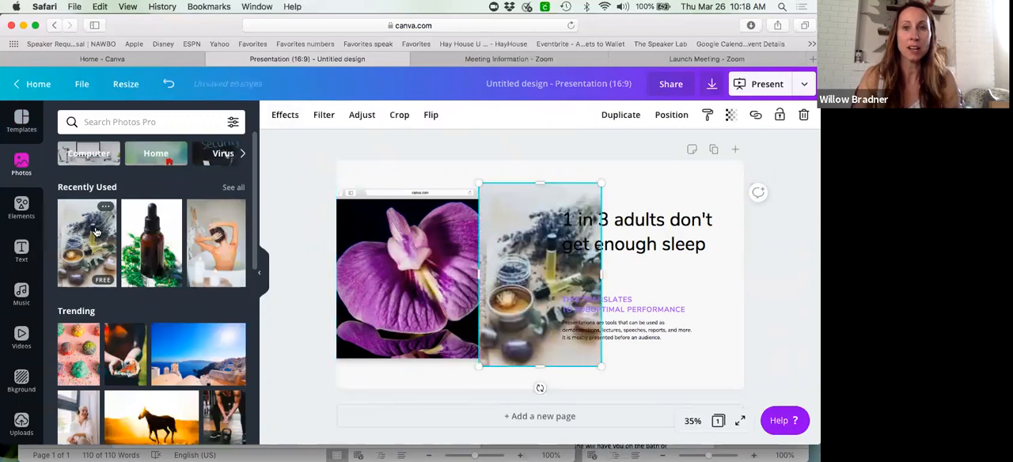
key(Delete)
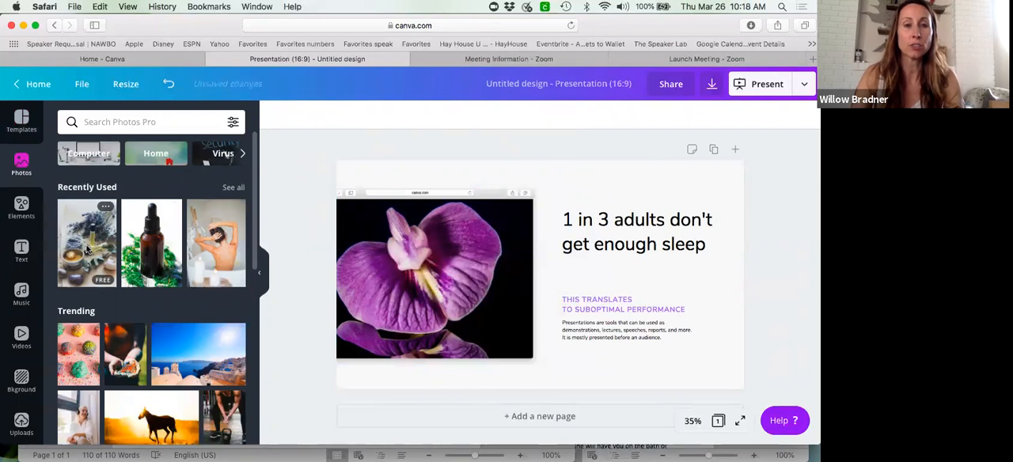
drag(117, 248, 441, 273)
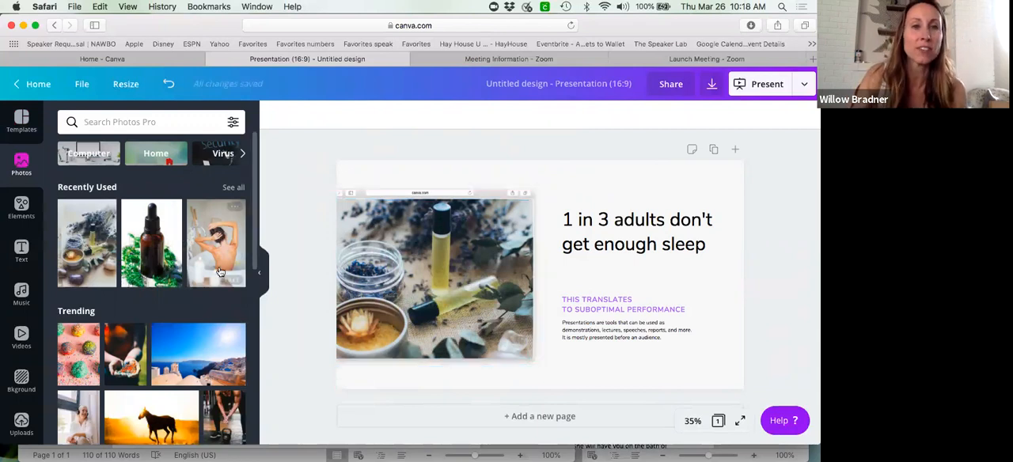
- Fill the browser frame with the brown dropper bottle photo and delete the loose copy covering the text
click(154, 245)
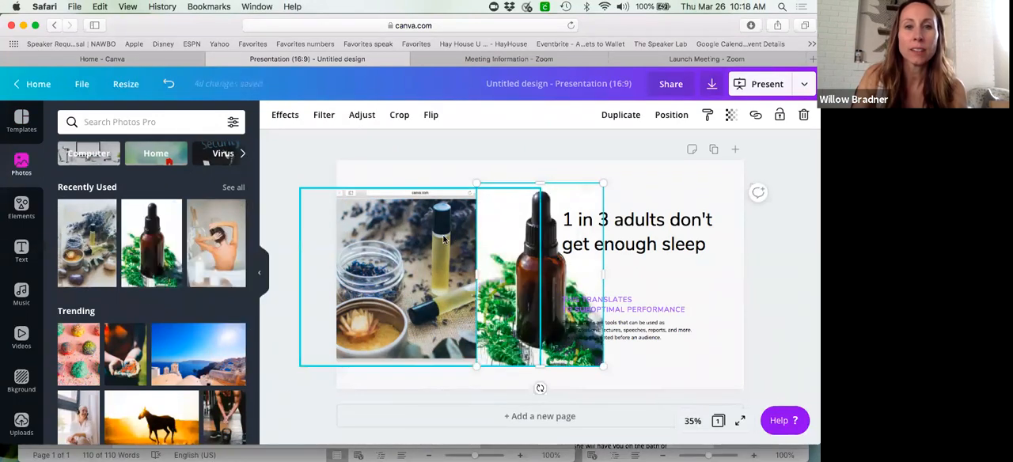
drag(150, 243, 433, 273)
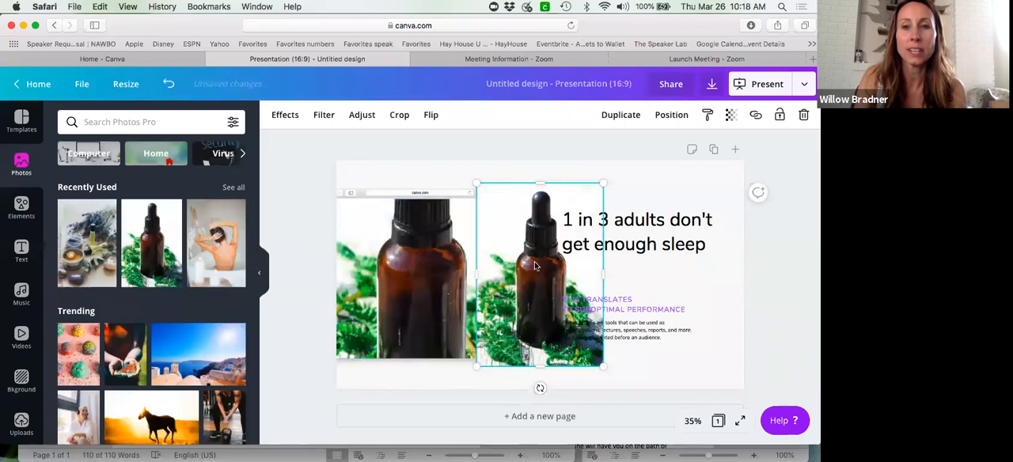
key(Delete)
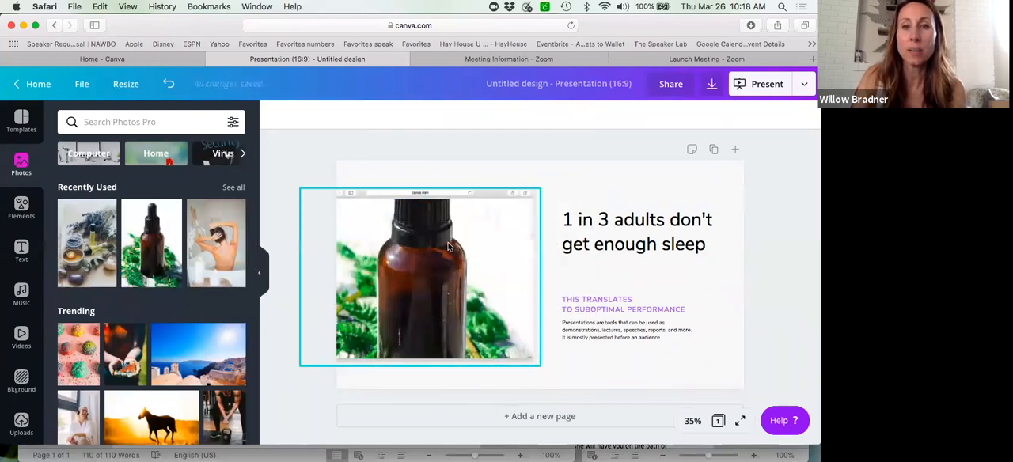
- Crop the framed dropper bottle photo by shifting it down so the bottle's top fits inside the frame
click(448, 247)
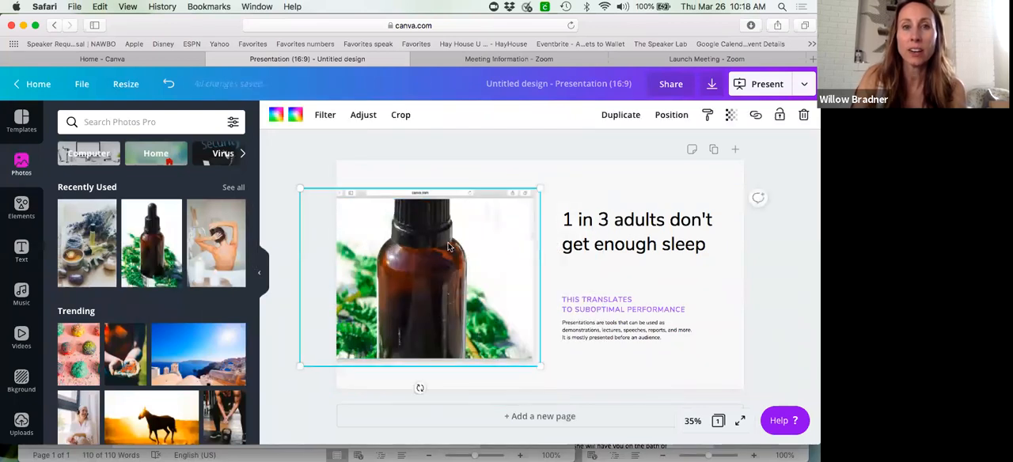
click(400, 115)
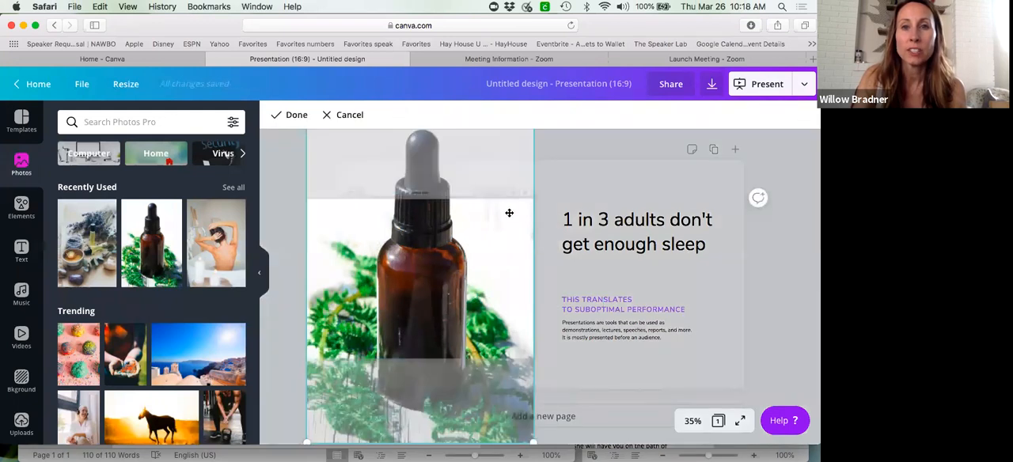
drag(485, 265, 487, 317)
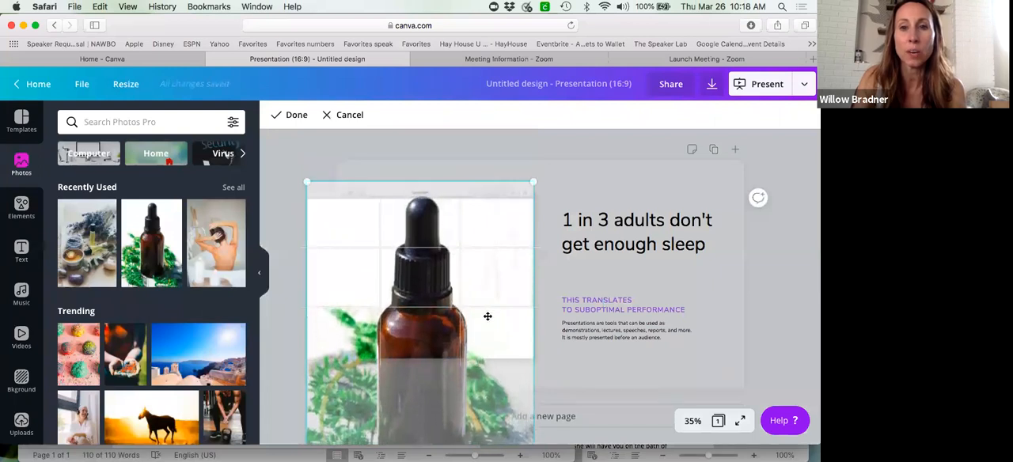
click(546, 294)
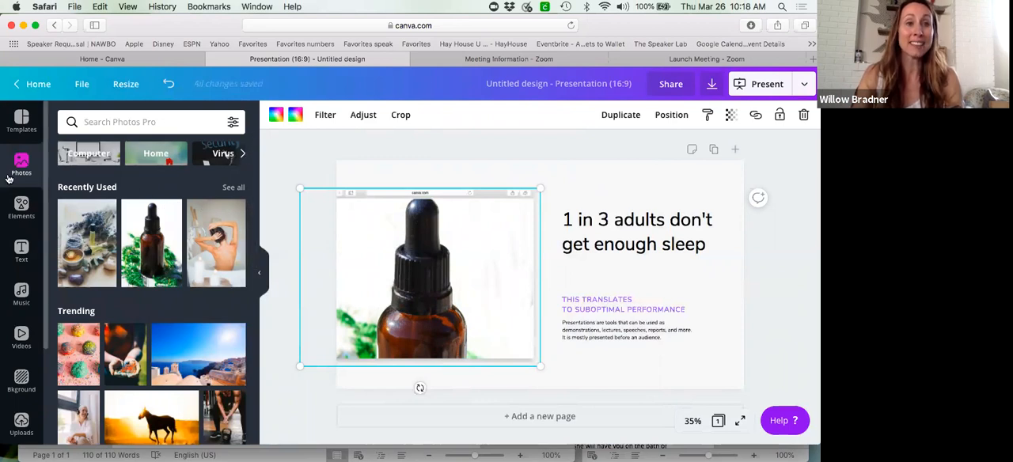
- Replace the page with the "Trinkets Made By Hand" page of the Cream and Pink Spring Design Fashion Product Presentation template
click(21, 120)
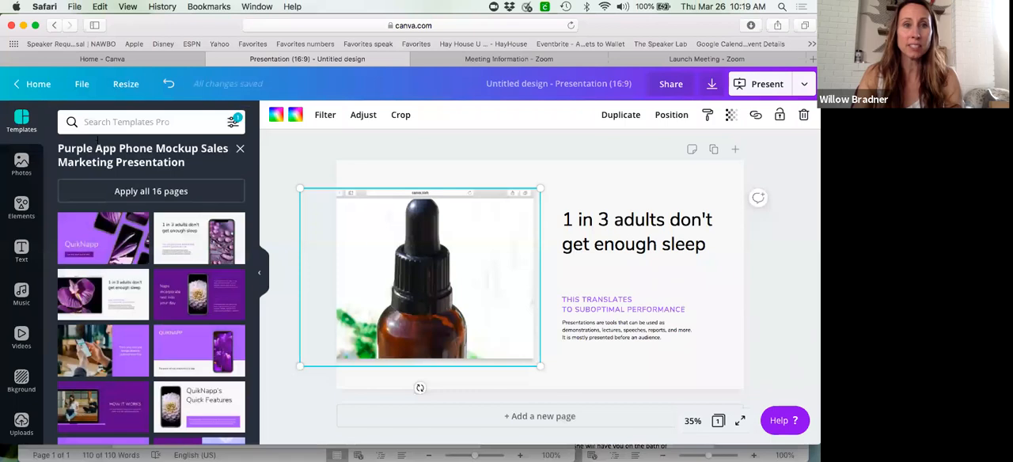
click(240, 148)
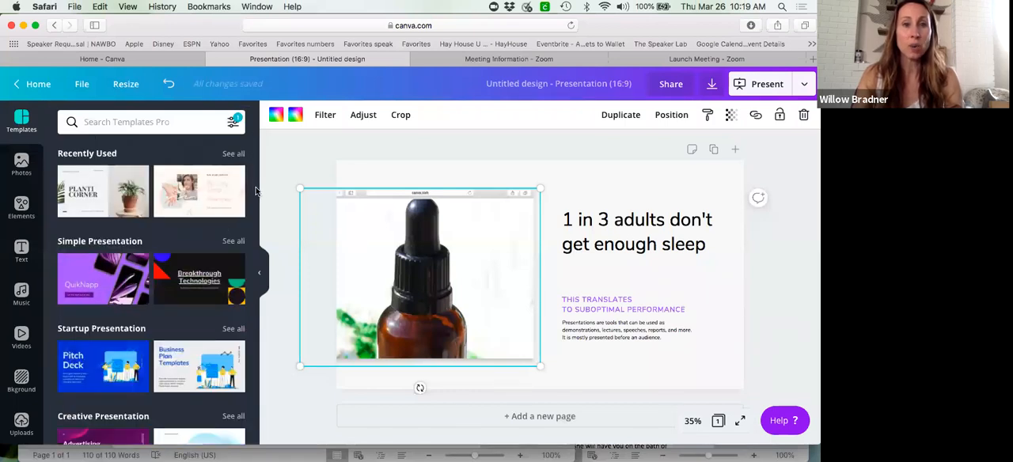
click(220, 208)
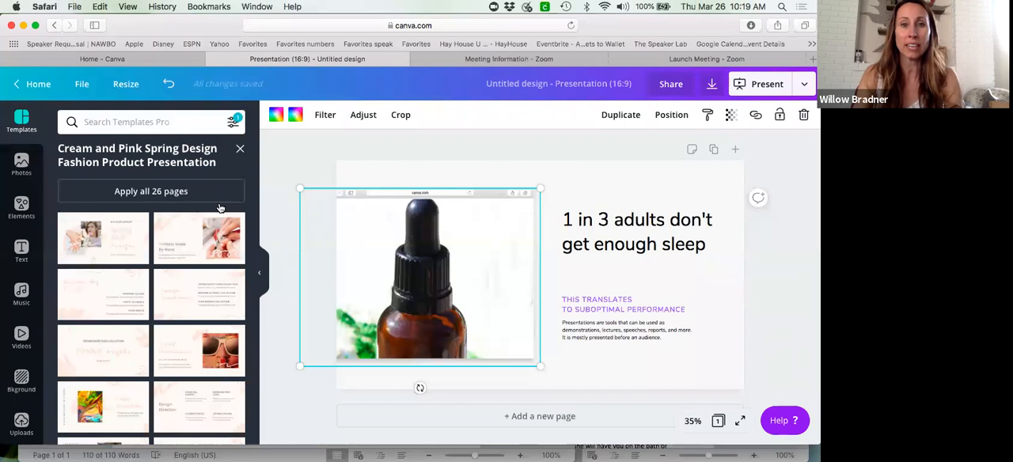
click(205, 257)
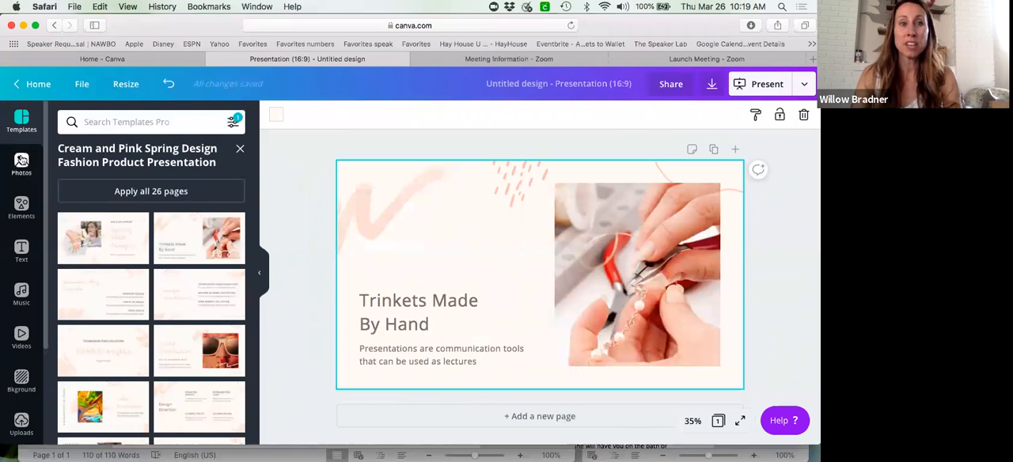
- Filter the photo library to show only free photos with horizontal orientation
click(22, 161)
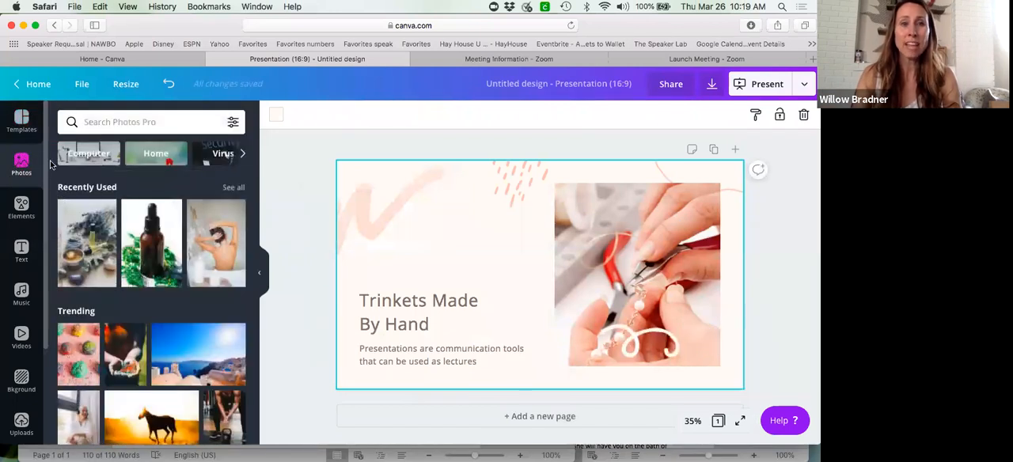
click(232, 125)
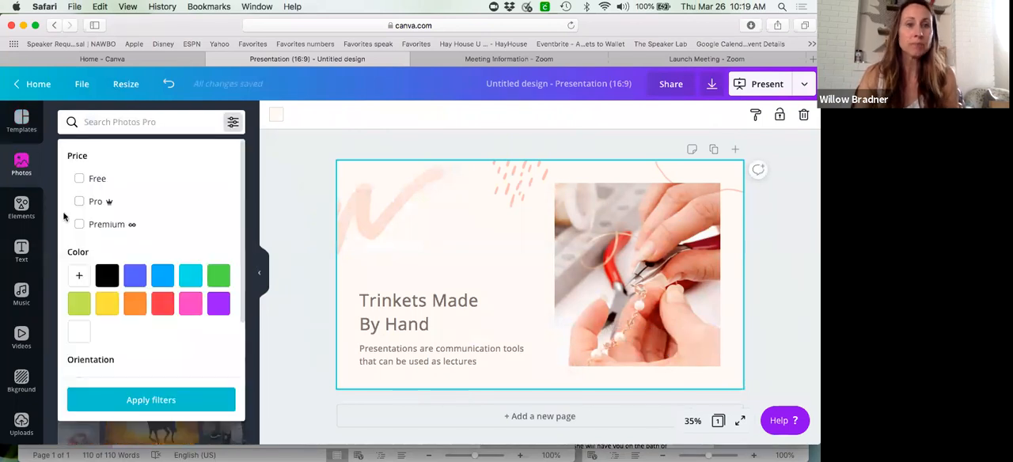
click(80, 182)
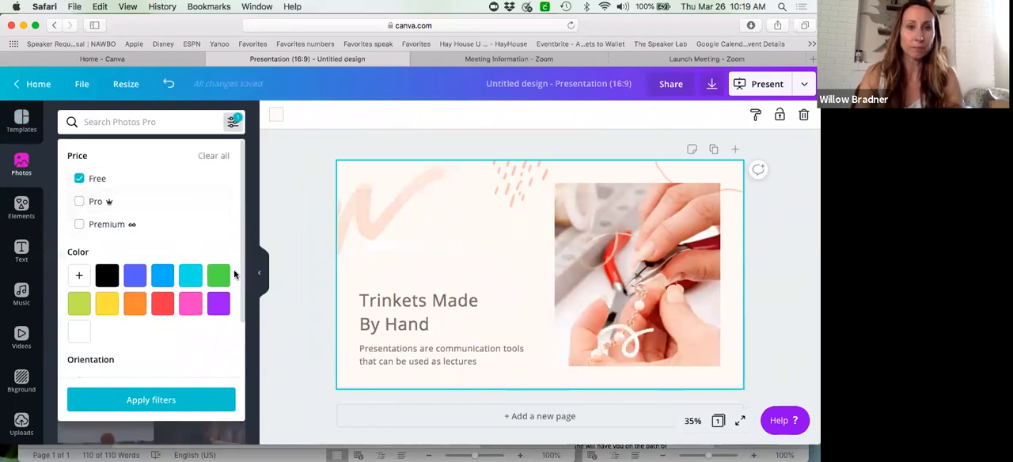
drag(244, 276, 240, 339)
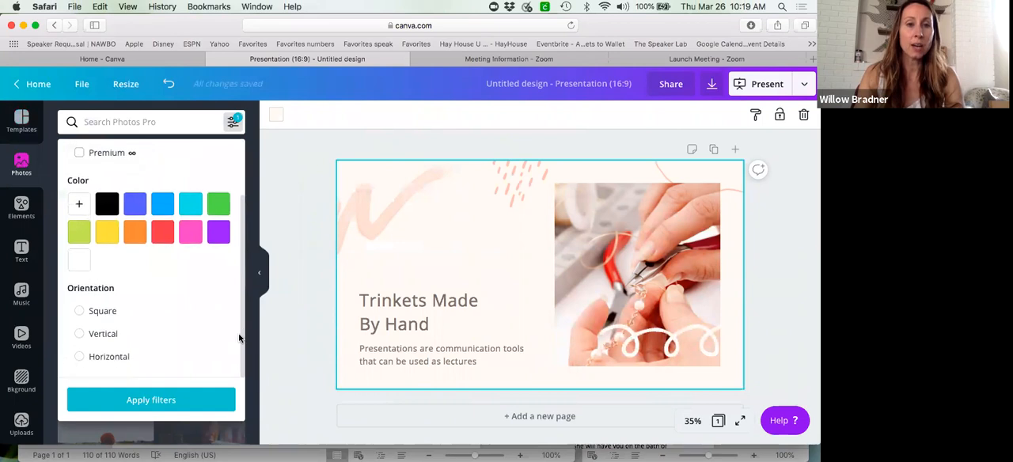
click(79, 358)
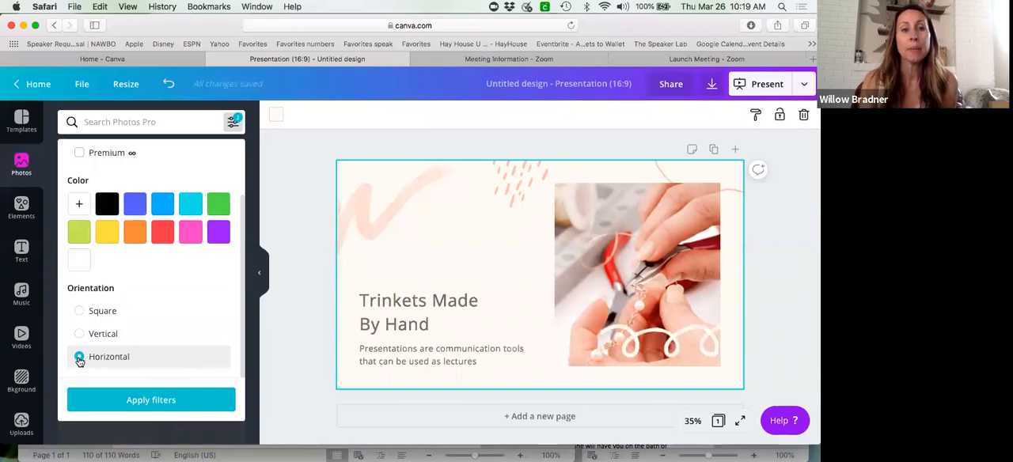
click(158, 401)
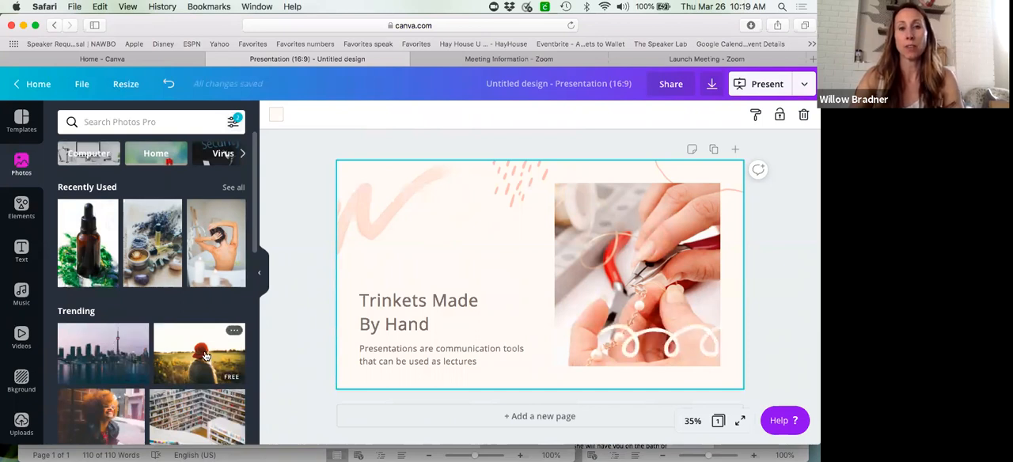
- Replace the pink brush-stroke graphic above the "Trinkets Made By Hand" heading with the photo of the person in a red hat
drag(356, 355, 442, 219)
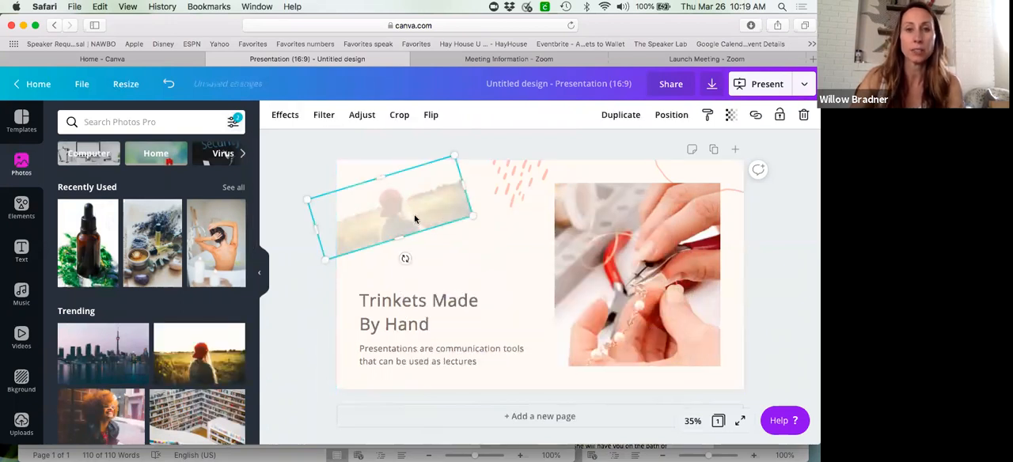
click(473, 253)
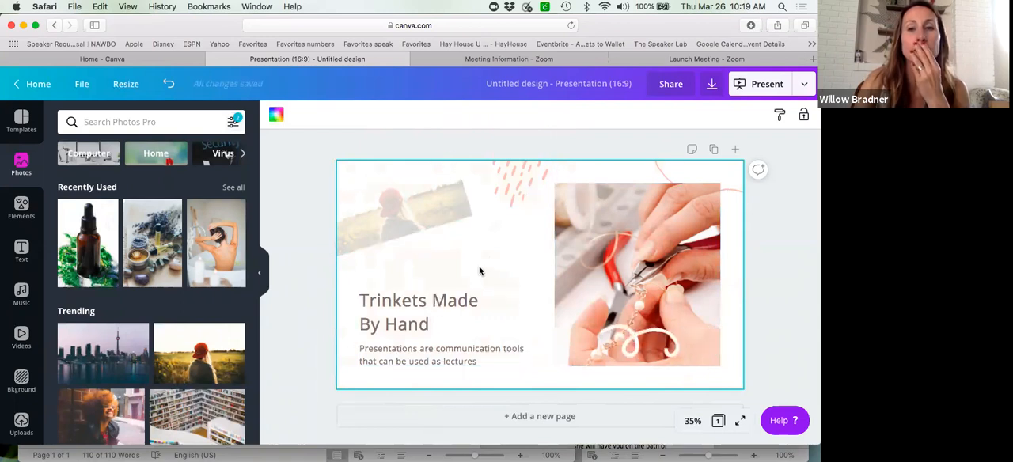
click(23, 120)
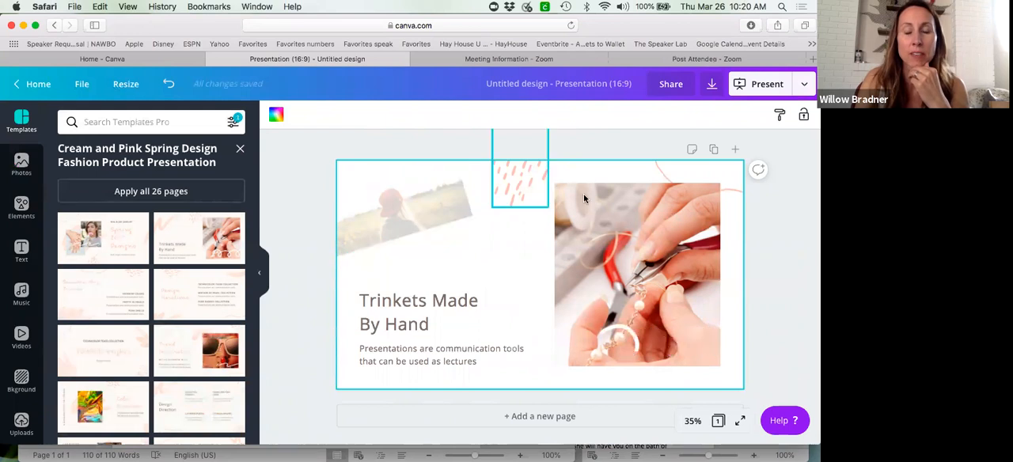
- Leave this design, search the home page for "presentation" and start a new blank 16:9 presentation
click(39, 85)
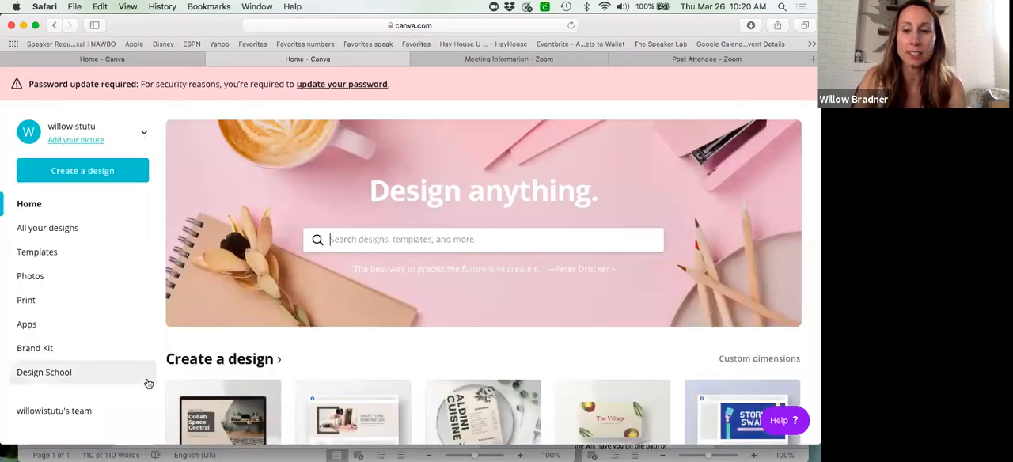
text(presentation)
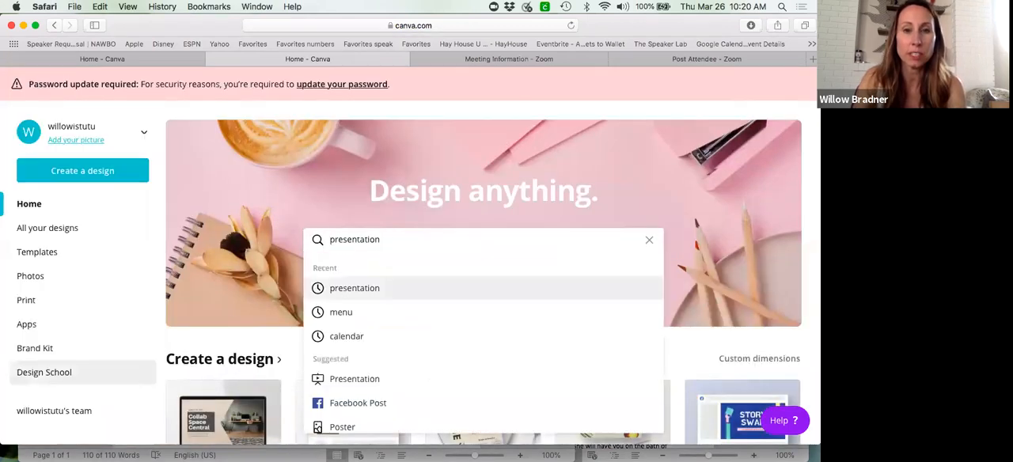
click(371, 290)
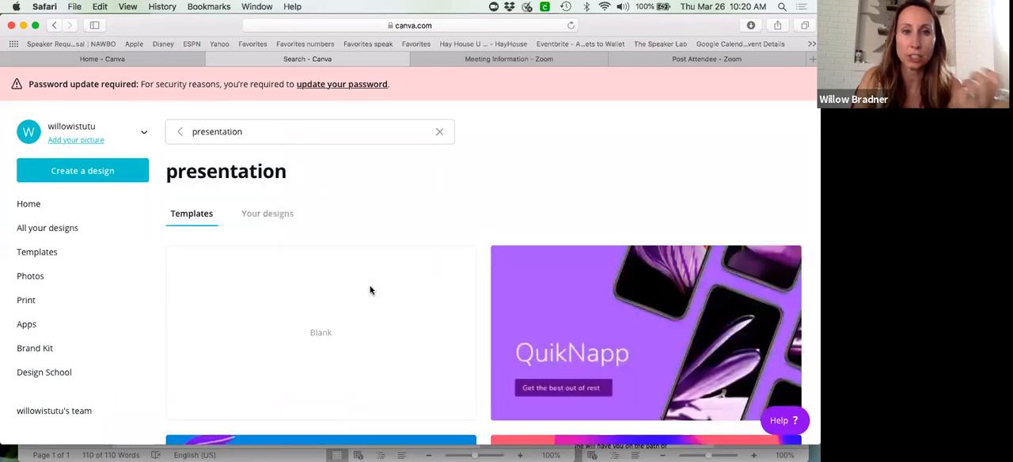
click(331, 336)
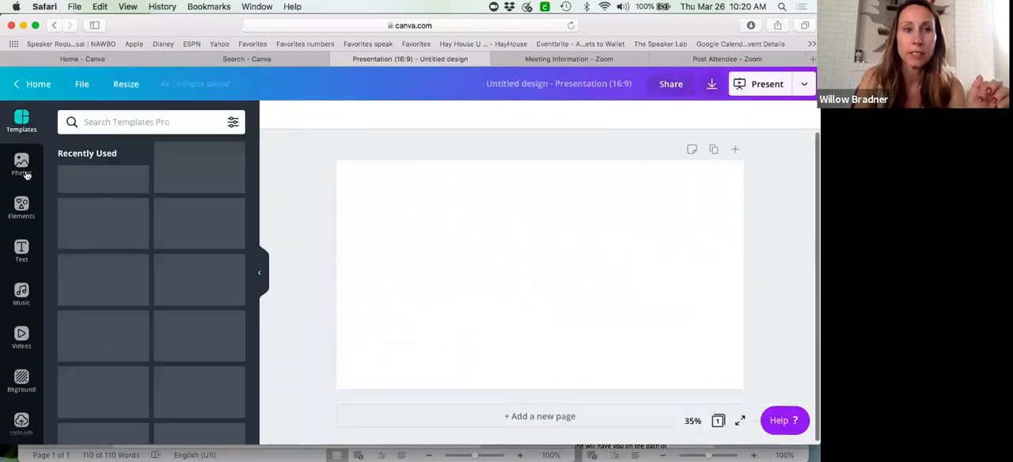
- Restrict the new design's photo library to free, horizontal pictures
click(20, 165)
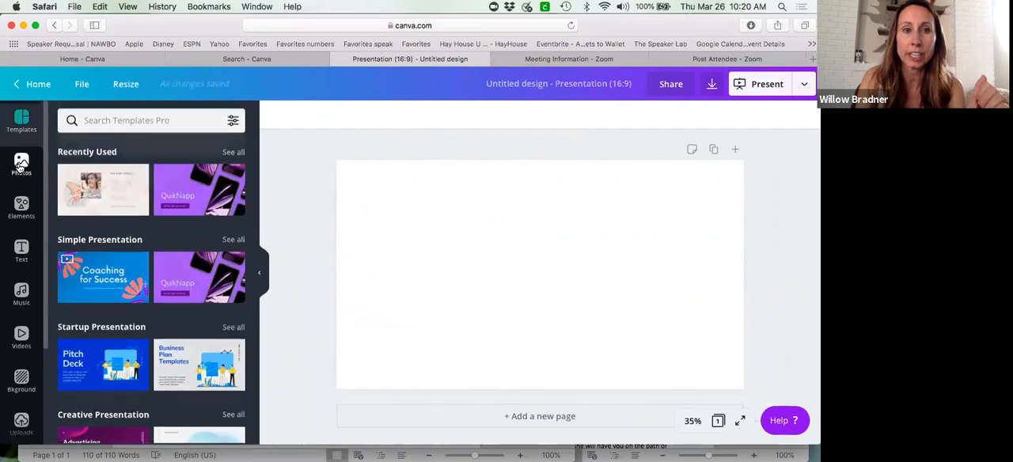
click(234, 123)
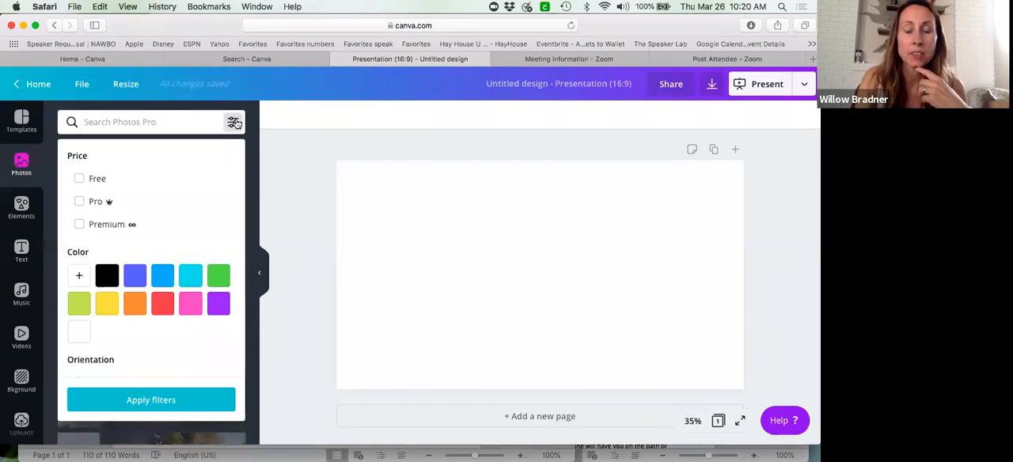
click(79, 178)
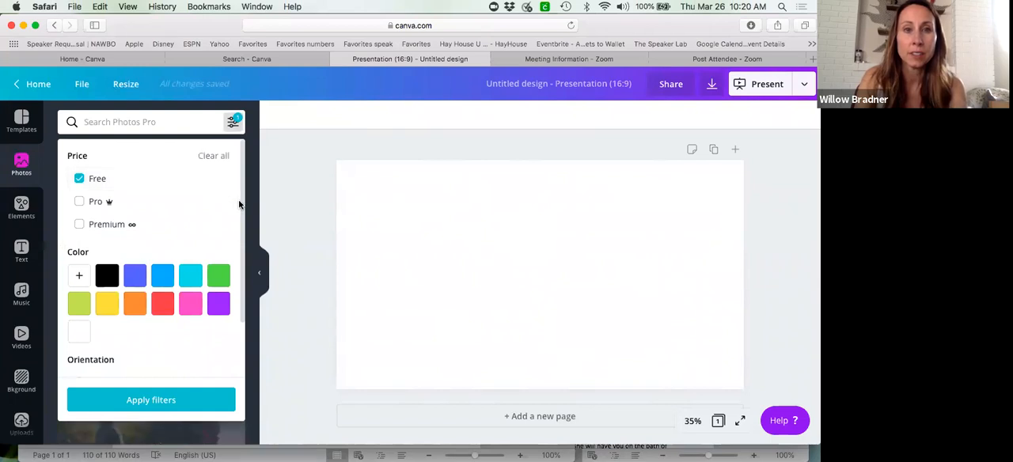
scroll(240, 252, down, 3)
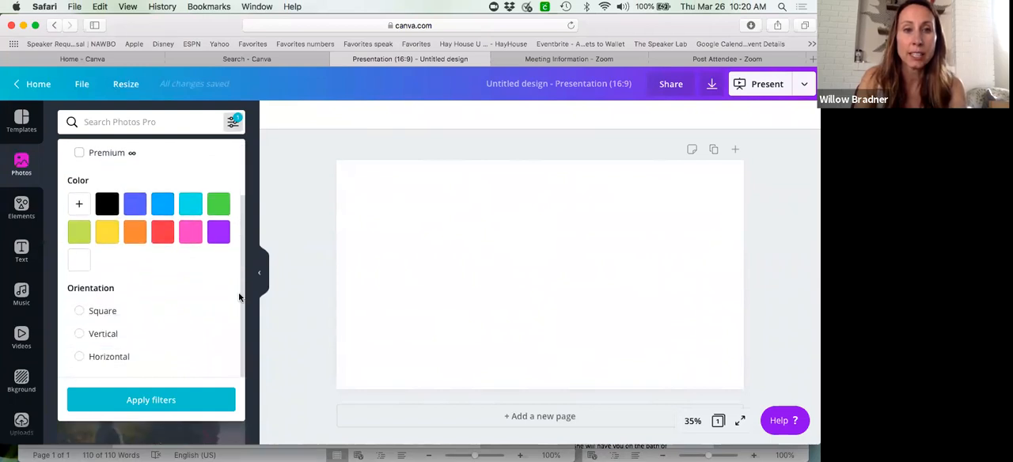
click(80, 358)
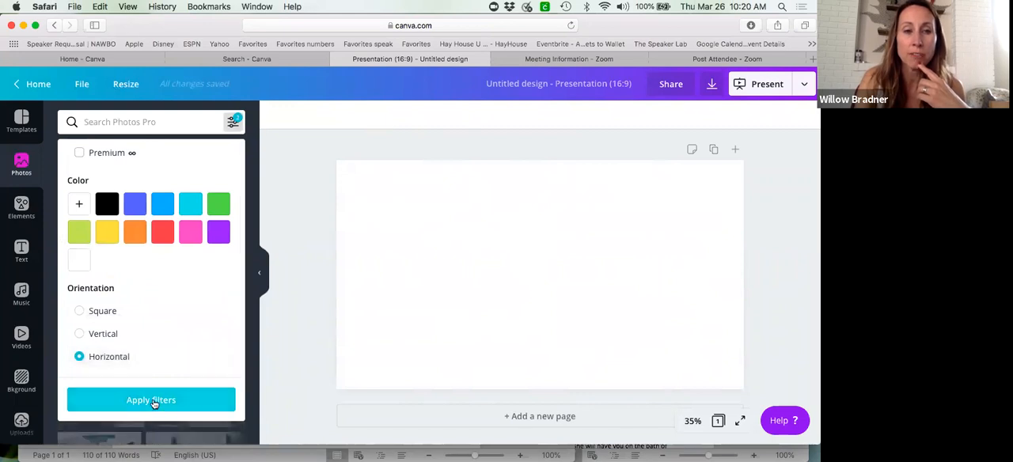
click(152, 400)
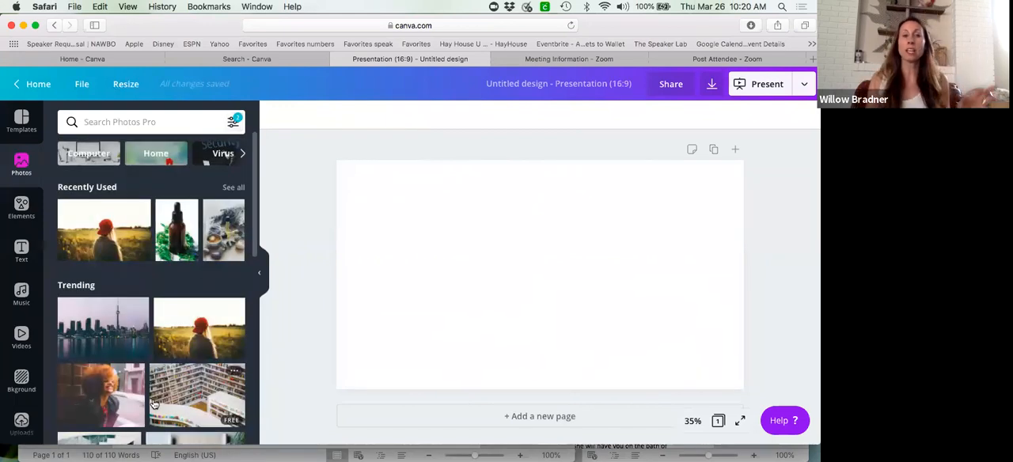
- Search the photos for "massage" and place the candlelit picture of the woman lying down, enlarged to cover the whole blank page
click(134, 122)
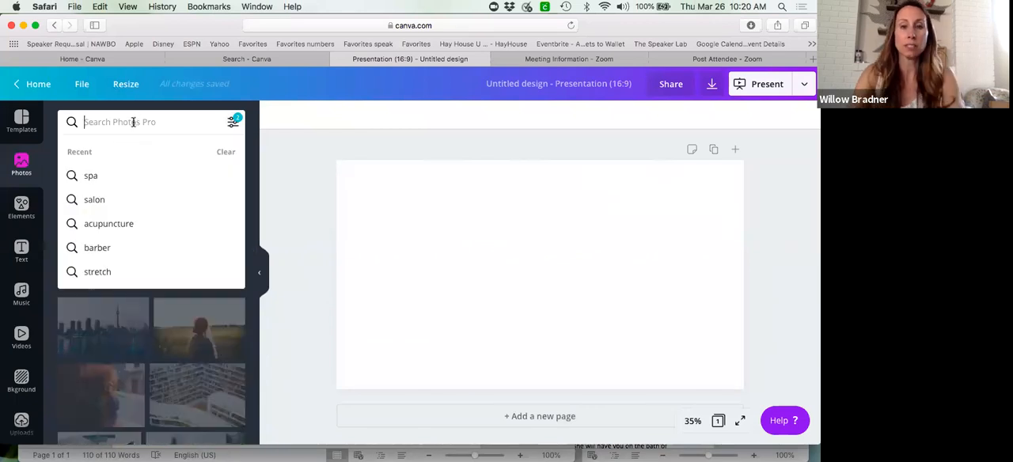
text(massage)
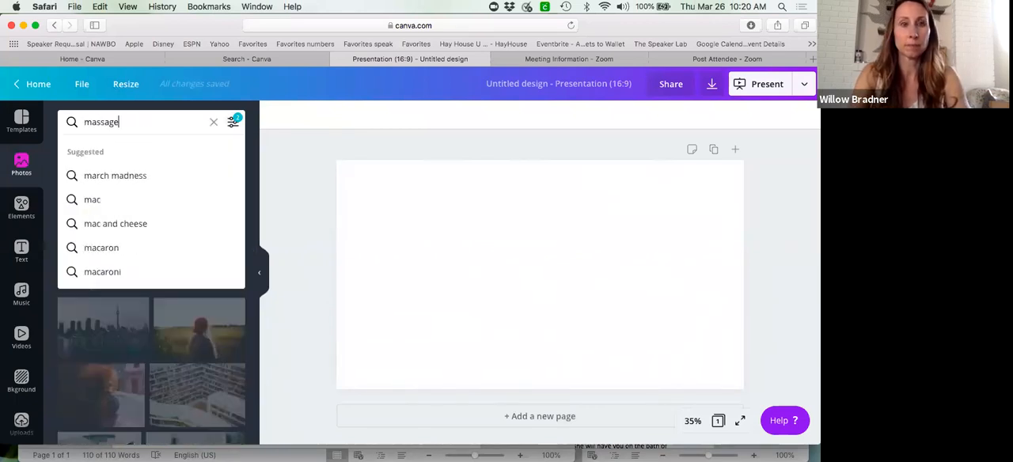
key(Return)
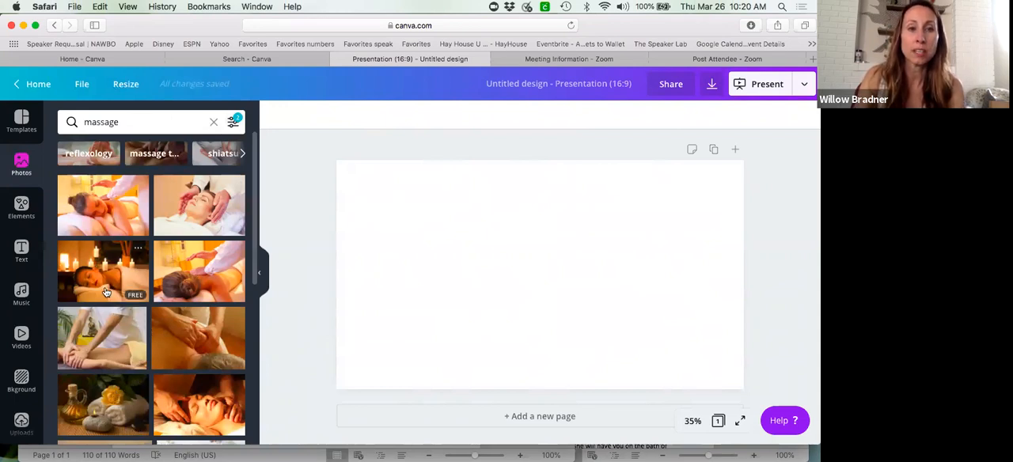
drag(115, 287, 456, 234)
drag(389, 194, 328, 163)
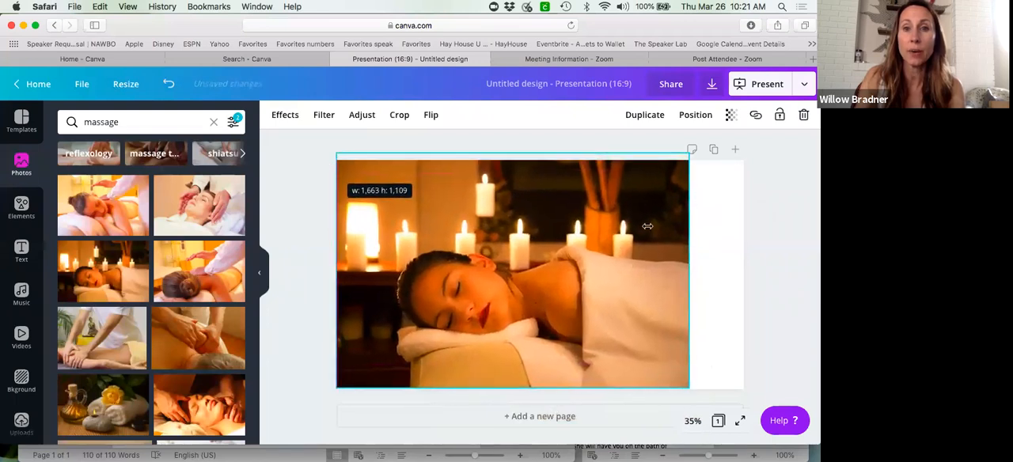
drag(720, 266, 741, 267)
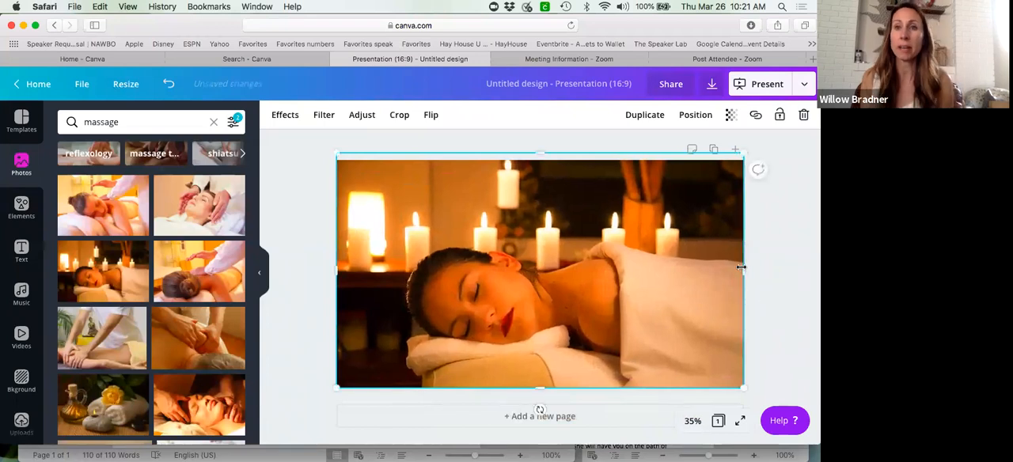
click(793, 274)
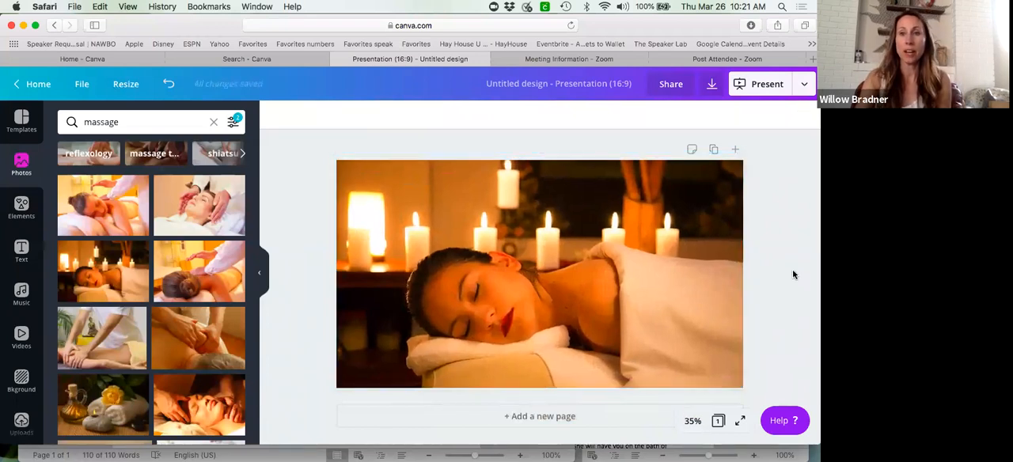
- Add a square shape and reshape it into a wide, short bar across the lower part of the massage photo
click(23, 247)
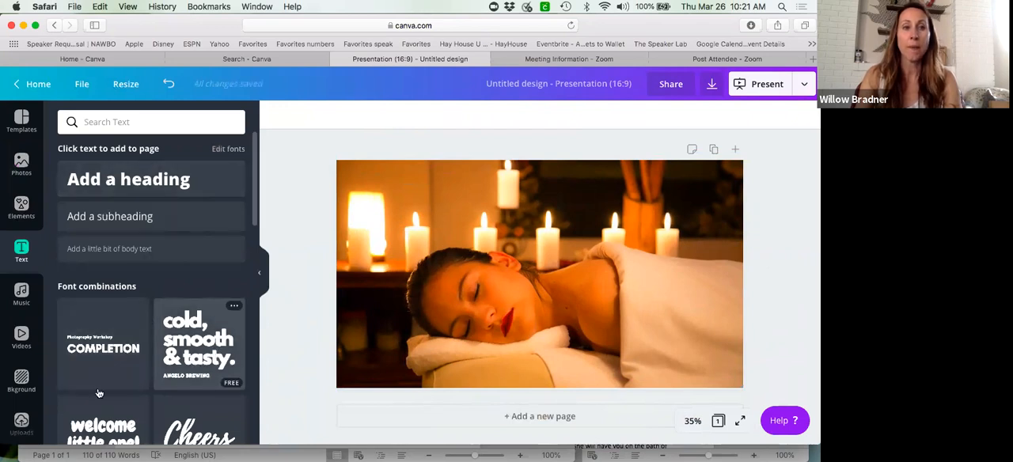
click(22, 207)
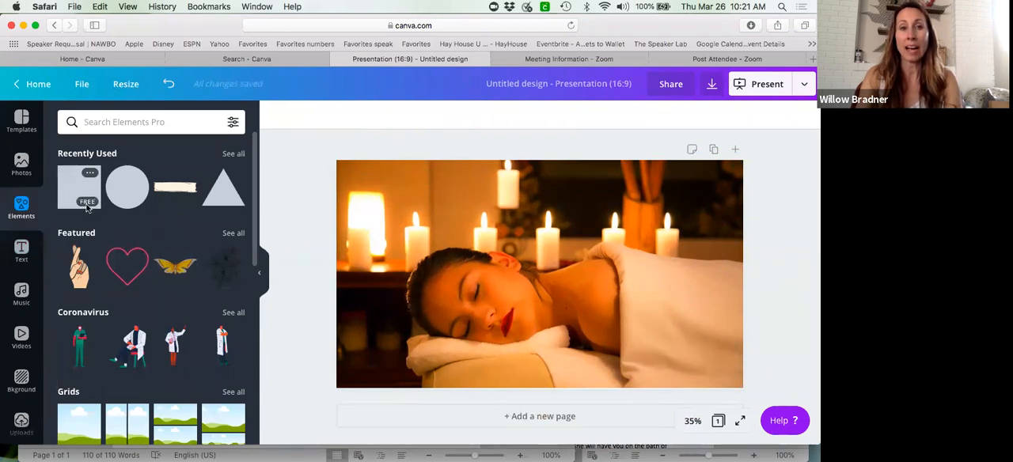
click(73, 194)
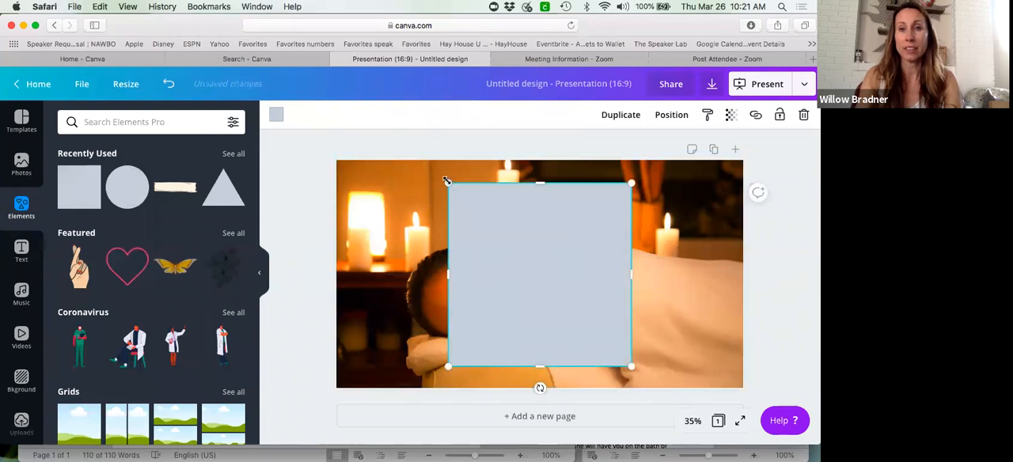
drag(446, 181, 447, 183)
drag(541, 182, 538, 318)
drag(456, 337, 369, 339)
drag(630, 339, 716, 330)
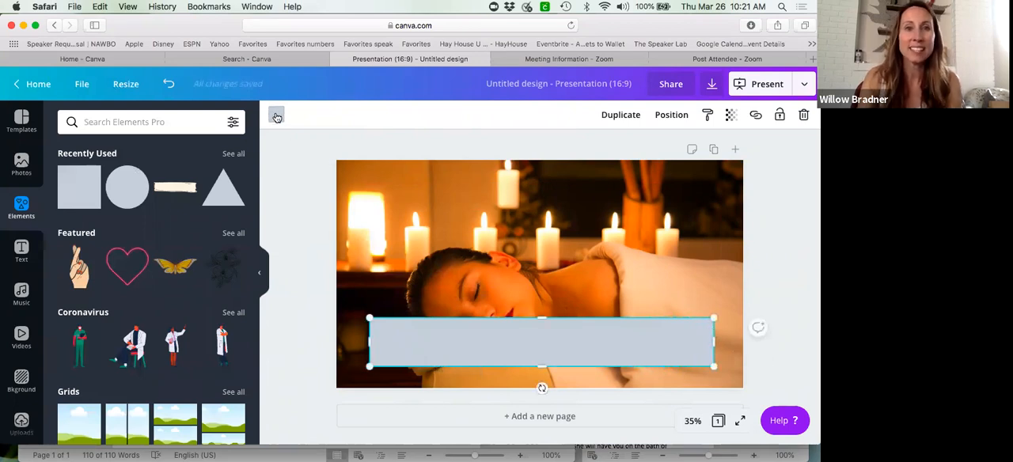
- Recolor the bar with the light orange default color and set its transparency to 61
click(276, 115)
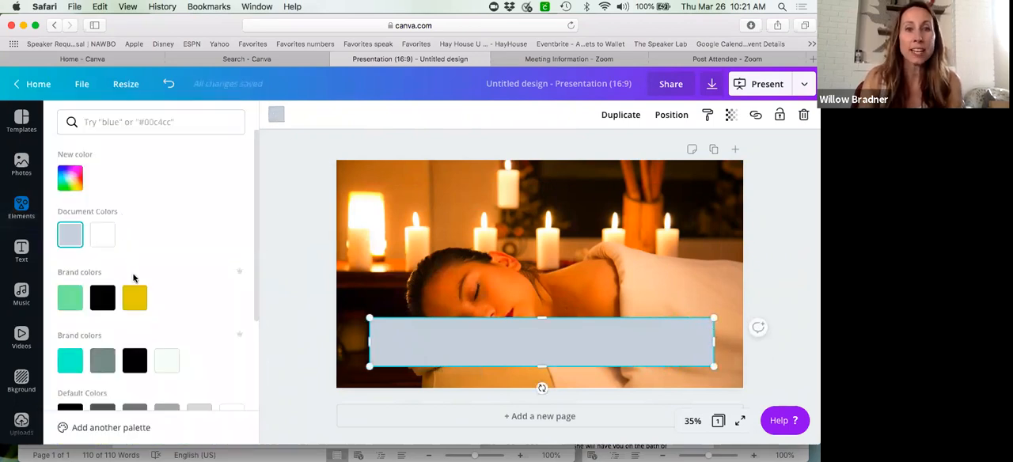
click(135, 297)
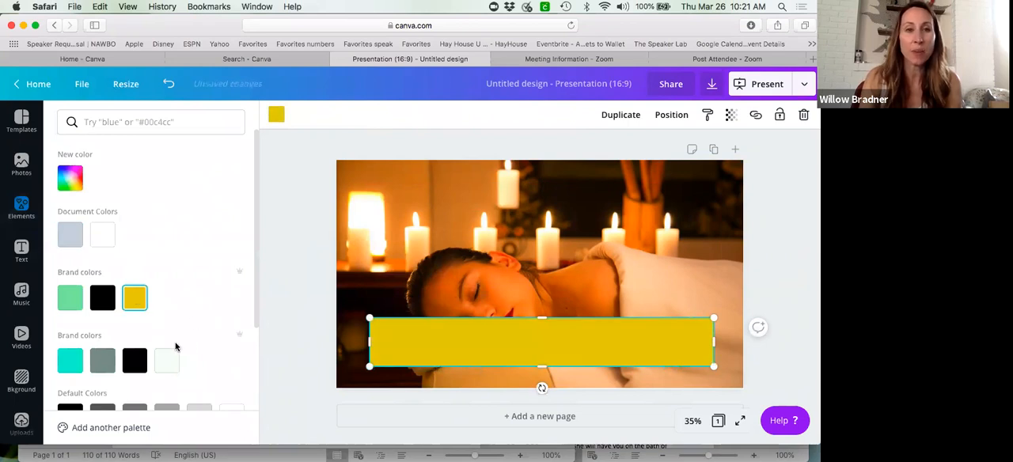
drag(255, 271, 248, 369)
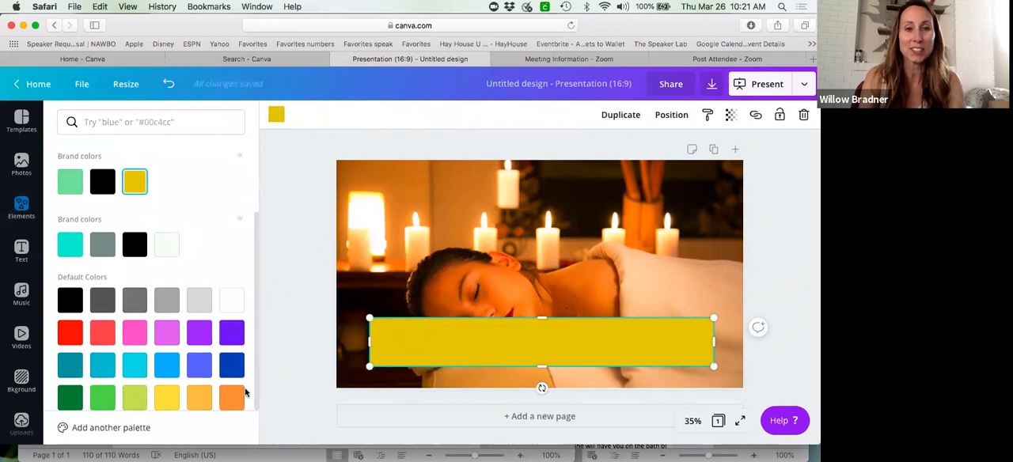
click(199, 403)
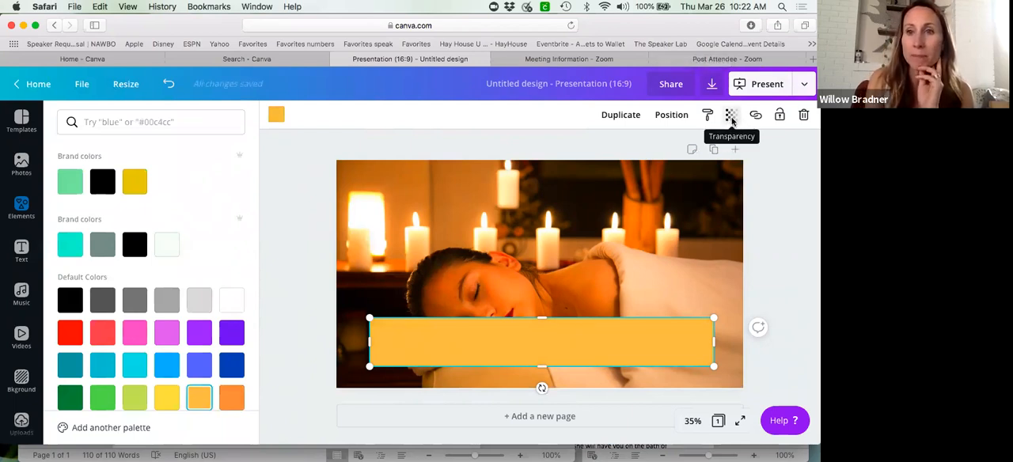
click(732, 119)
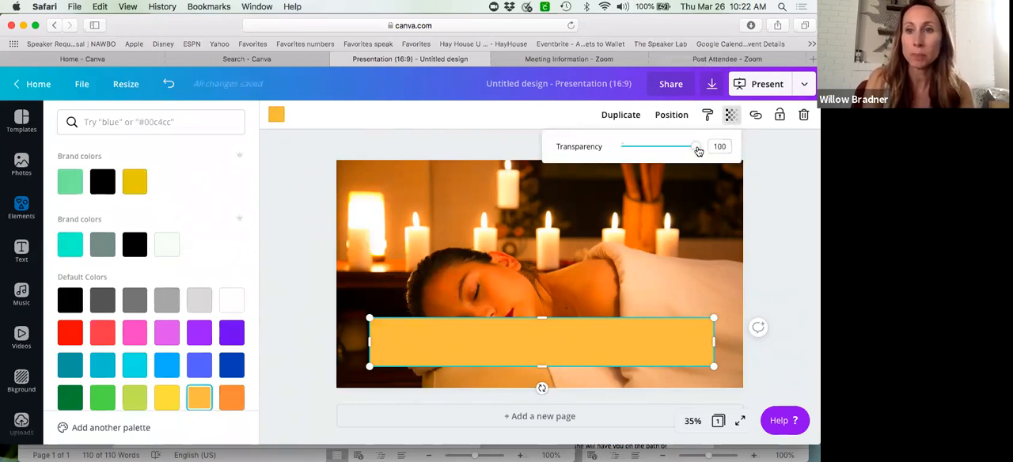
drag(696, 148, 666, 148)
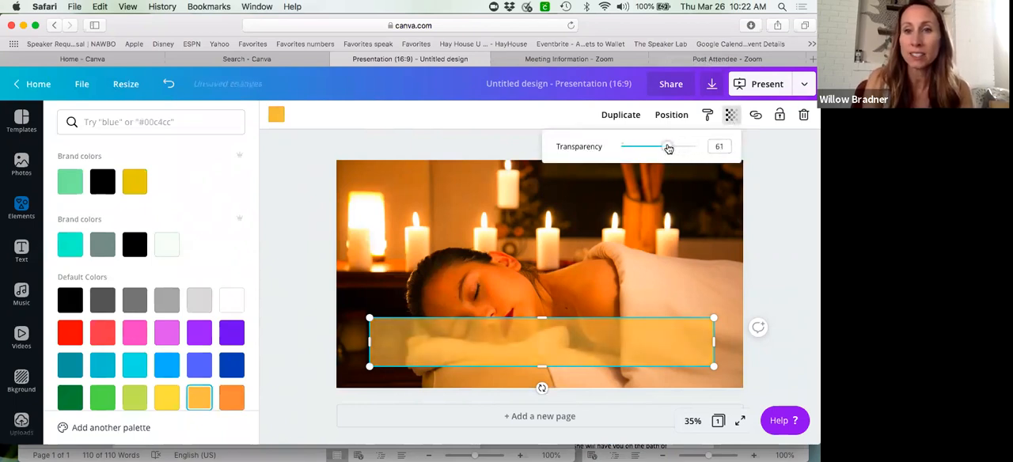
- Move the semi-transparent bar to the upper part of the massage photo and place a new heading centered over it
drag(596, 337, 595, 181)
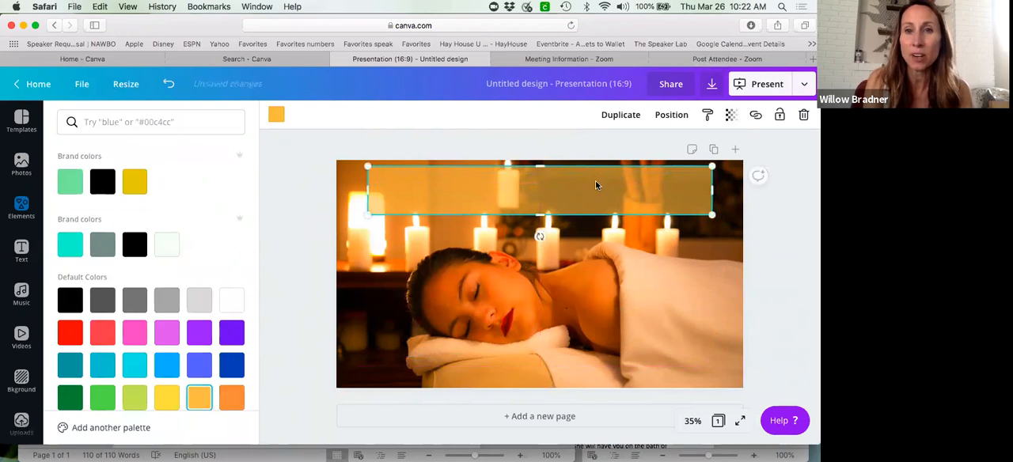
click(540, 138)
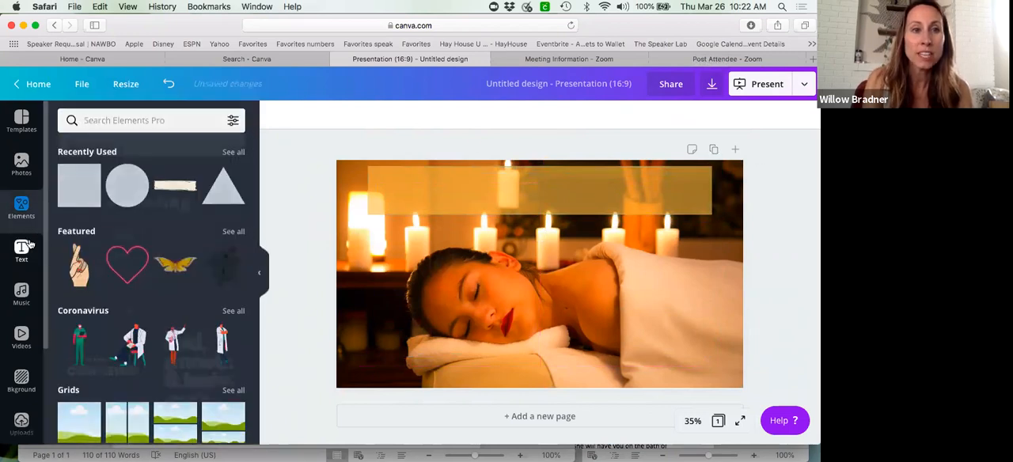
click(22, 249)
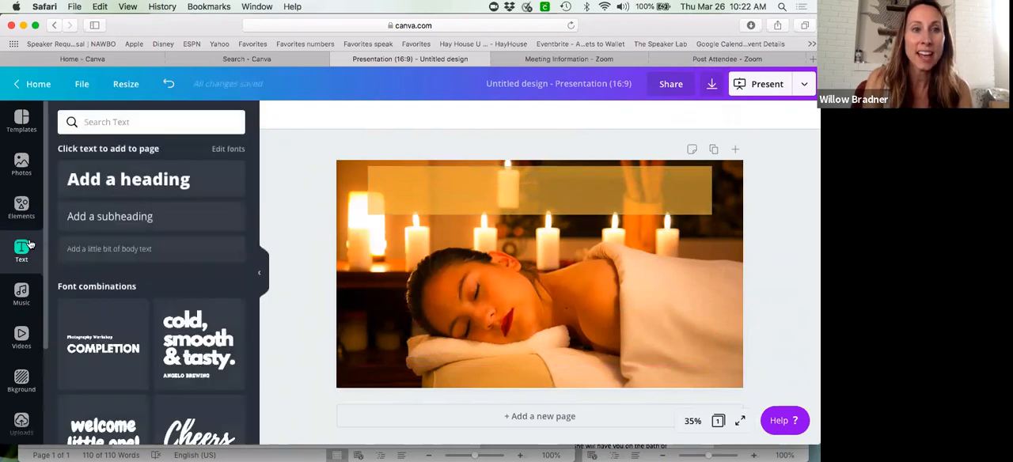
click(120, 180)
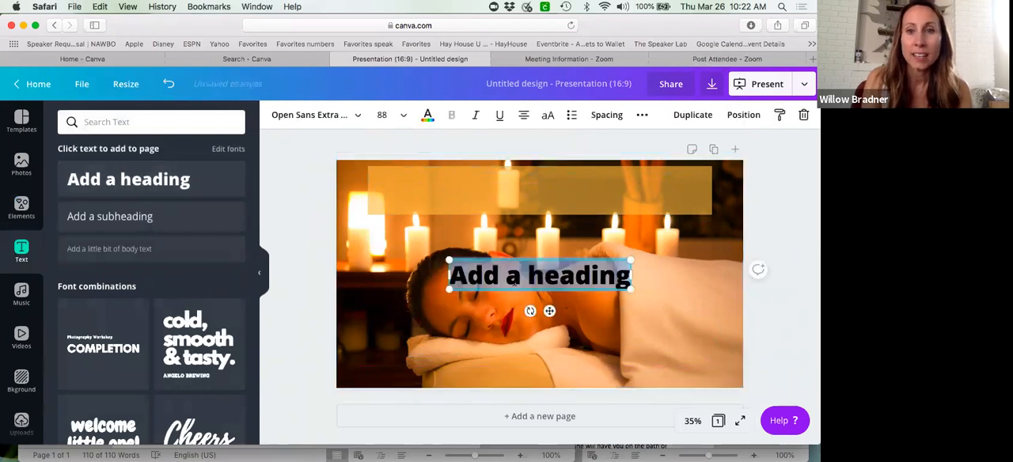
drag(527, 259, 527, 172)
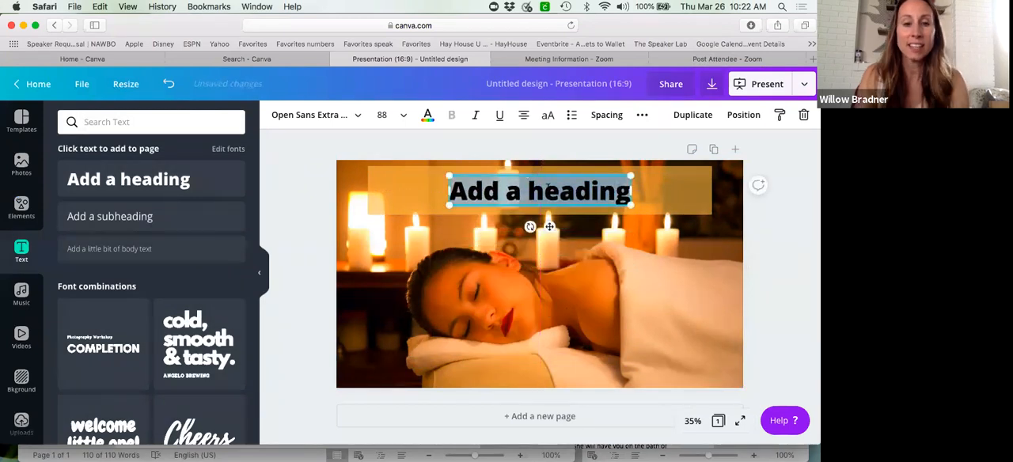
- Replace the heading's placeholder text with "Massage YOUR Body"
text(Massage)
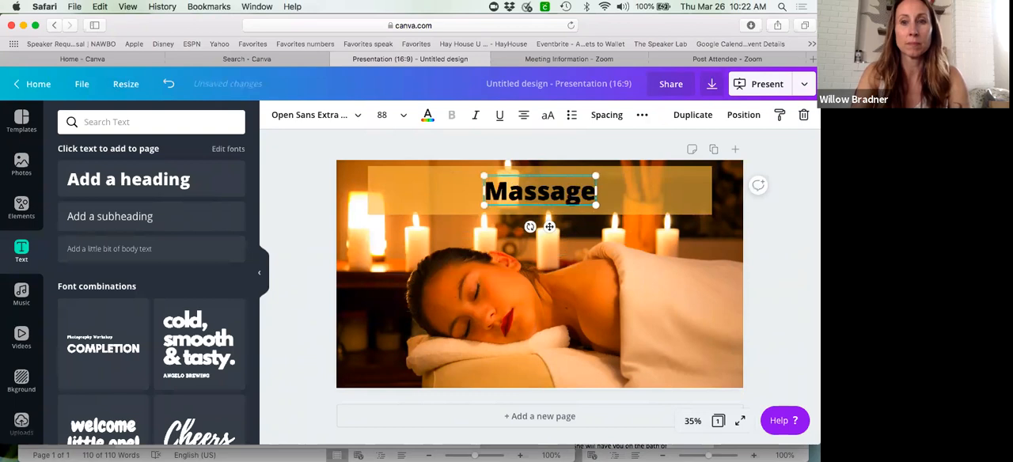
text( YOURS)
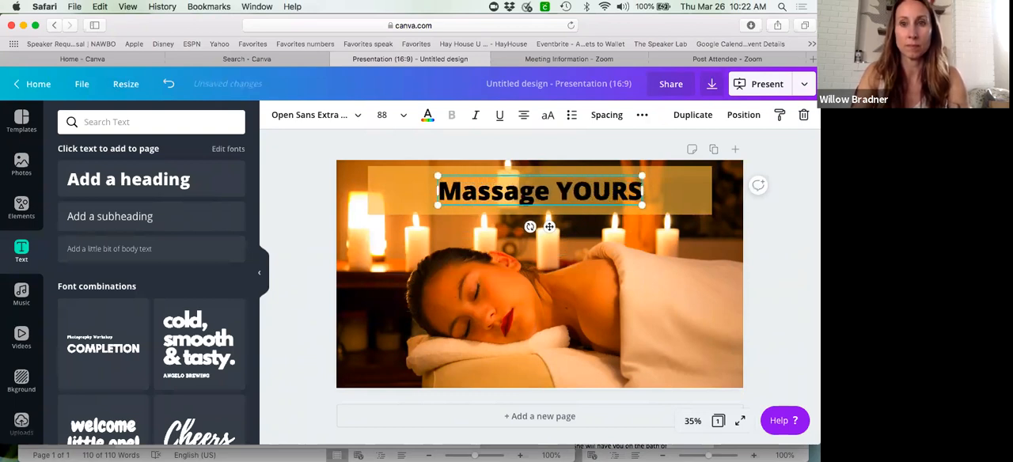
key(BackSpace)
text(Body At Home)
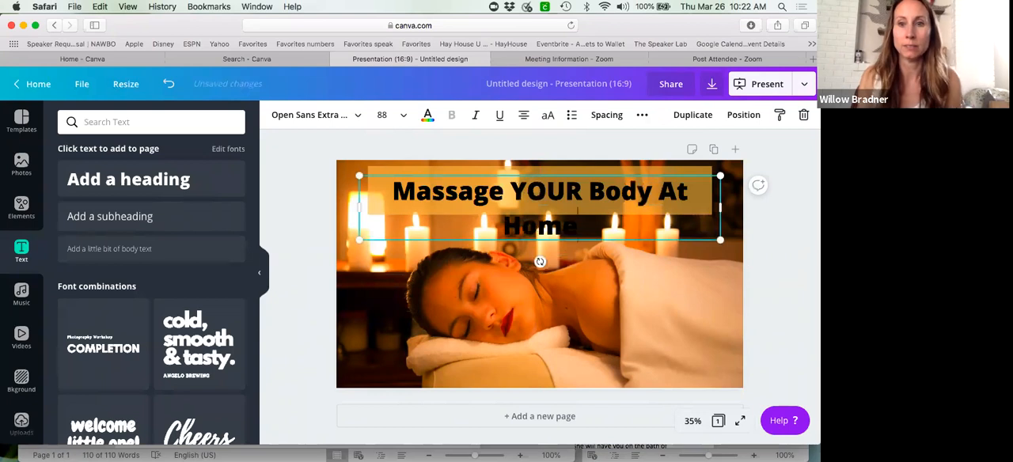
key(BackSpace)
key(BackSpace)
key(BackSpace)
key(BackSpace)
key(BackSpace)
key(BackSpace)
key(BackSpace)
key(BackSpace)
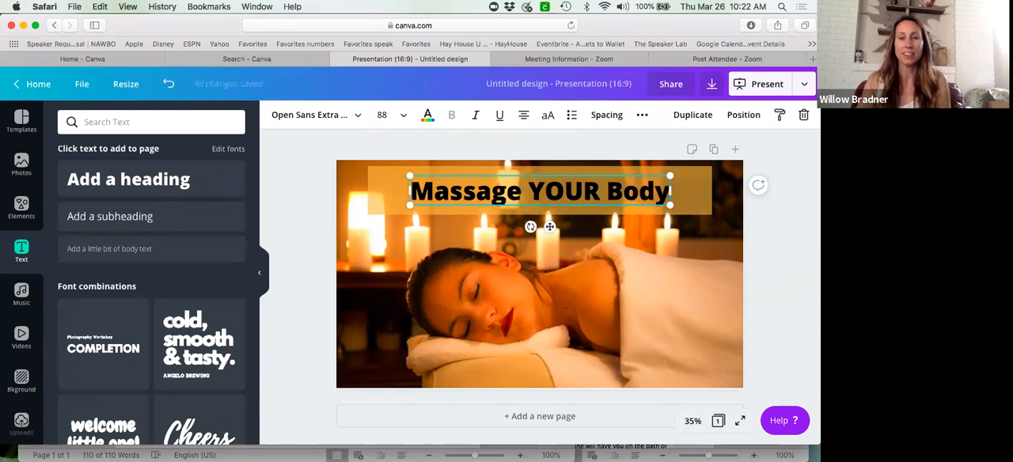
click(685, 279)
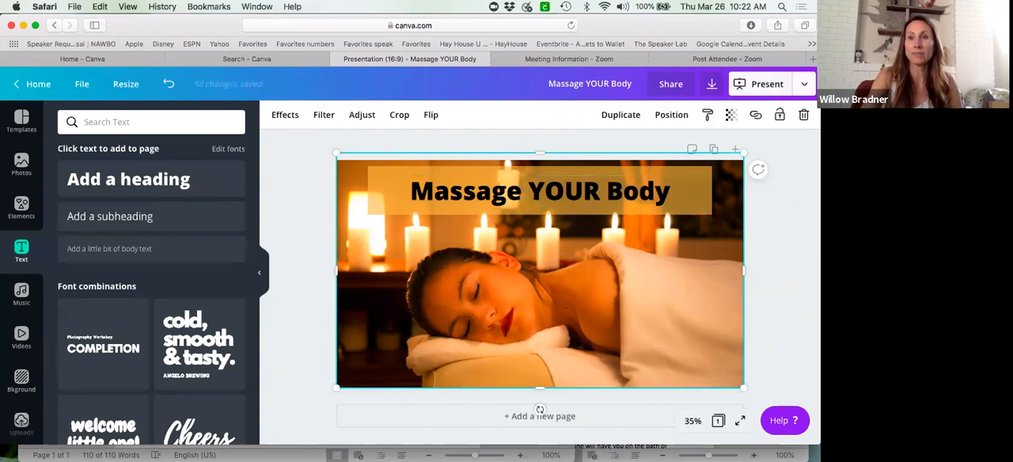
- Review the available download file types, keep PDF Standard, and close the download options without exporting
click(804, 87)
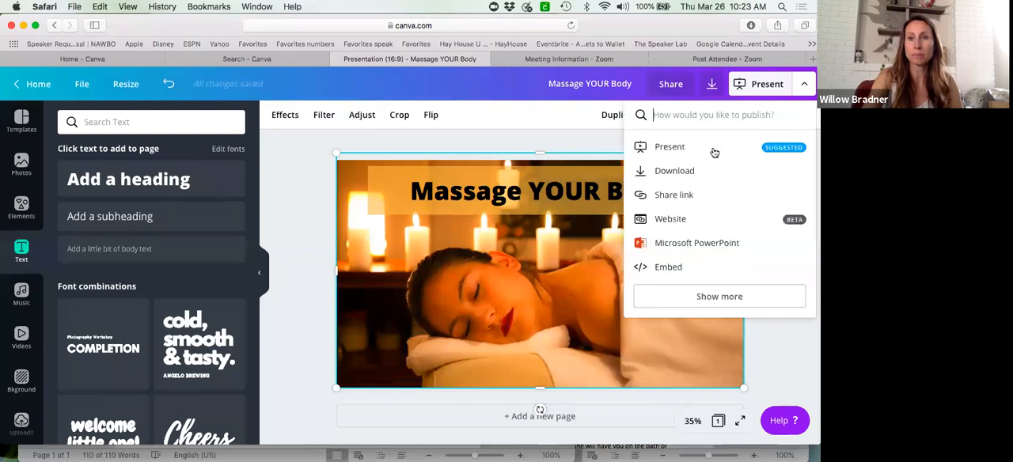
click(669, 172)
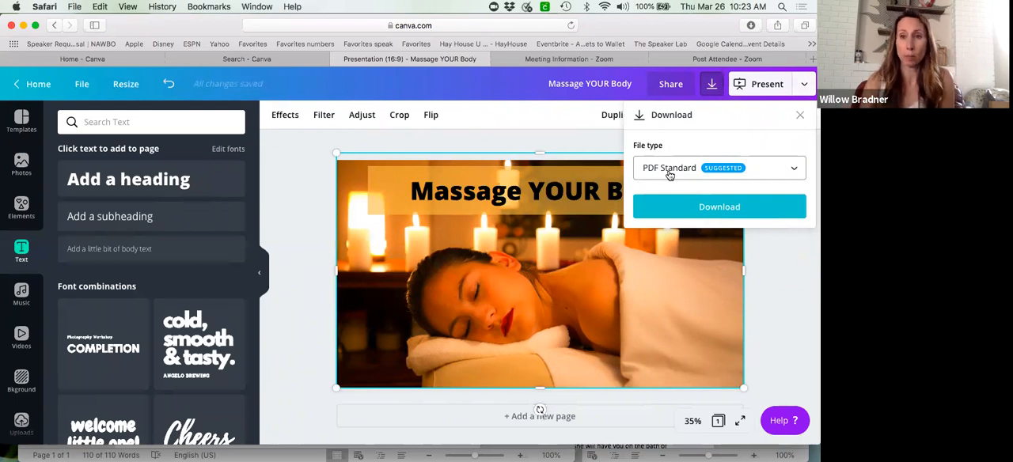
click(794, 172)
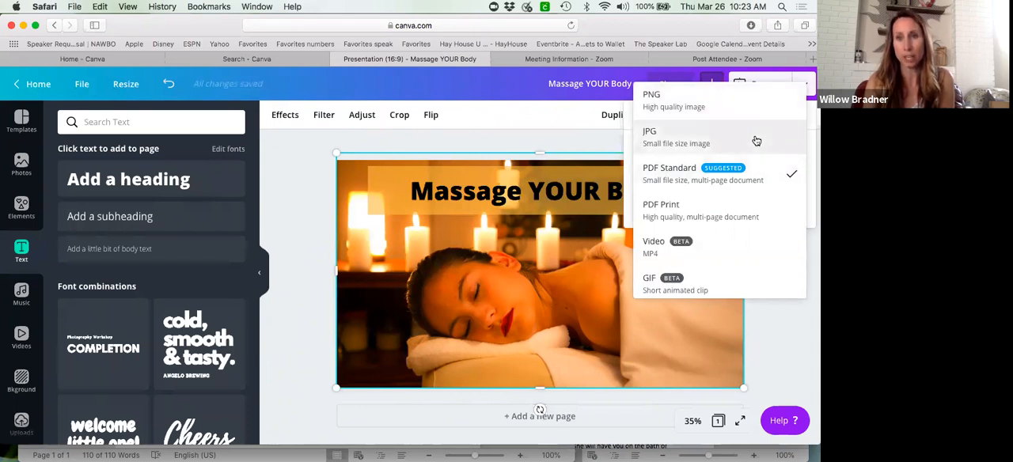
click(758, 172)
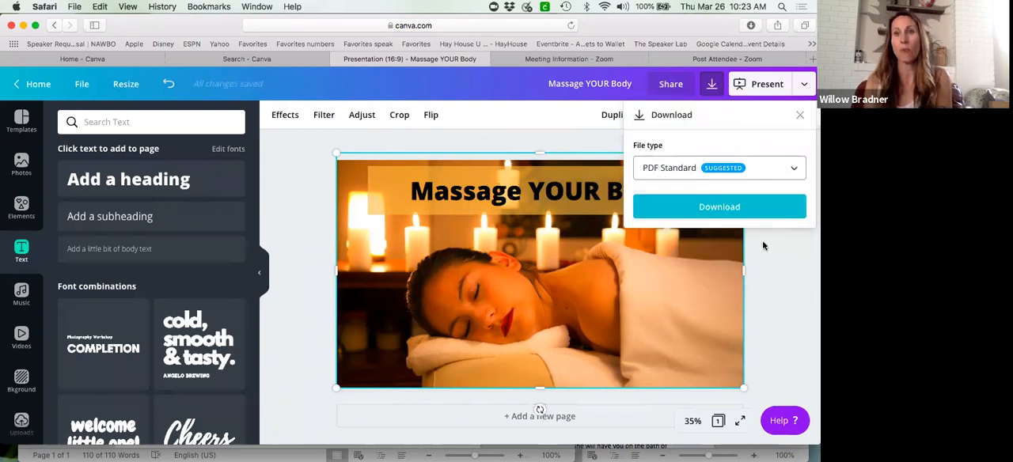
click(752, 327)
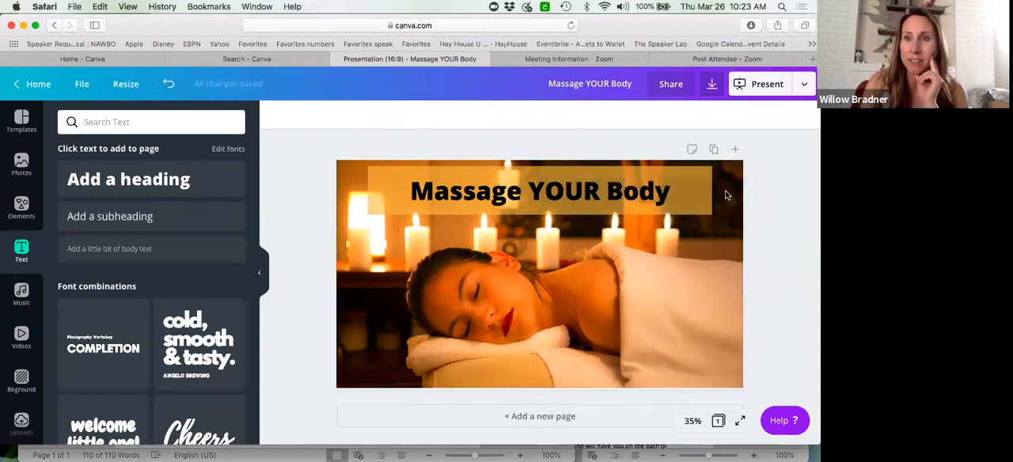
- Add a second page and apply the first layout of the Cream and Pink Spring Design Fashion Product Presentation template
click(734, 150)
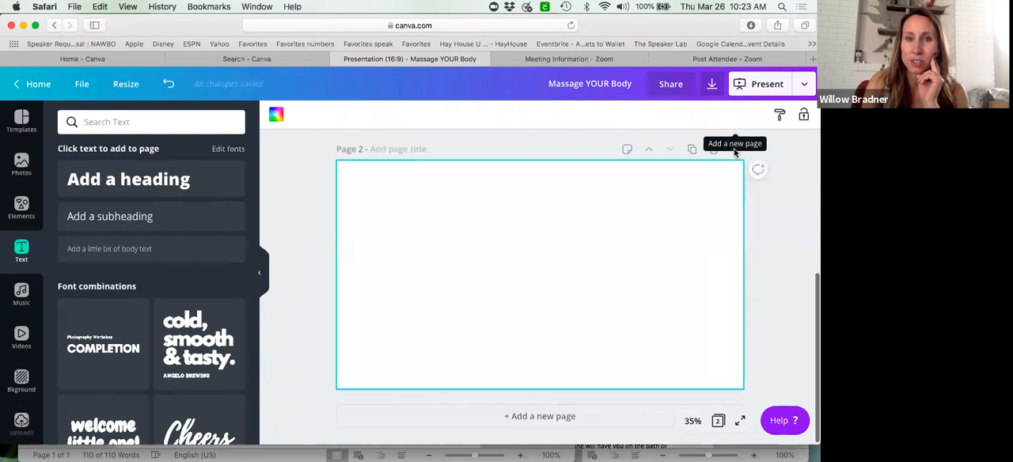
click(22, 120)
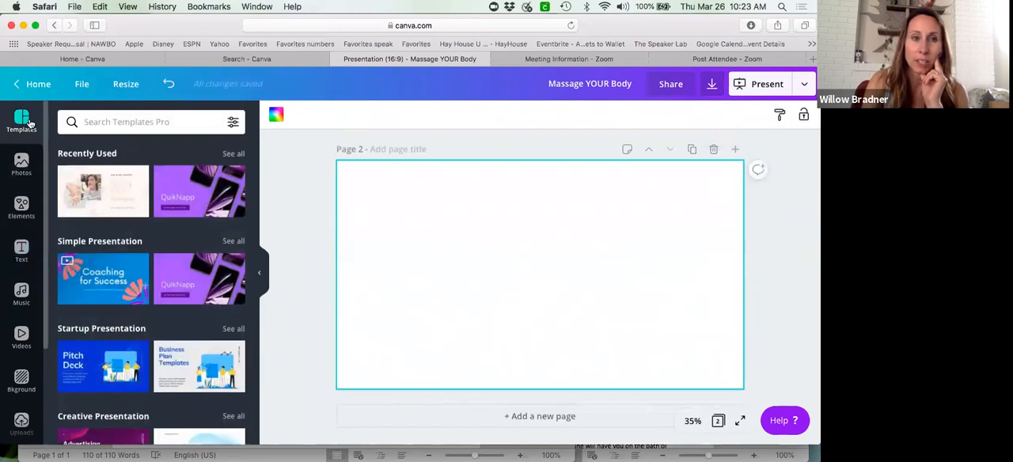
click(104, 194)
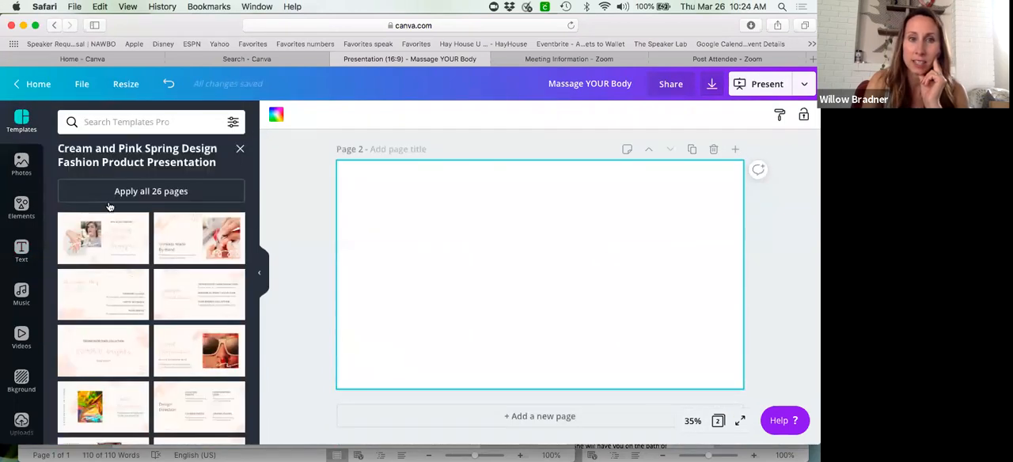
click(115, 251)
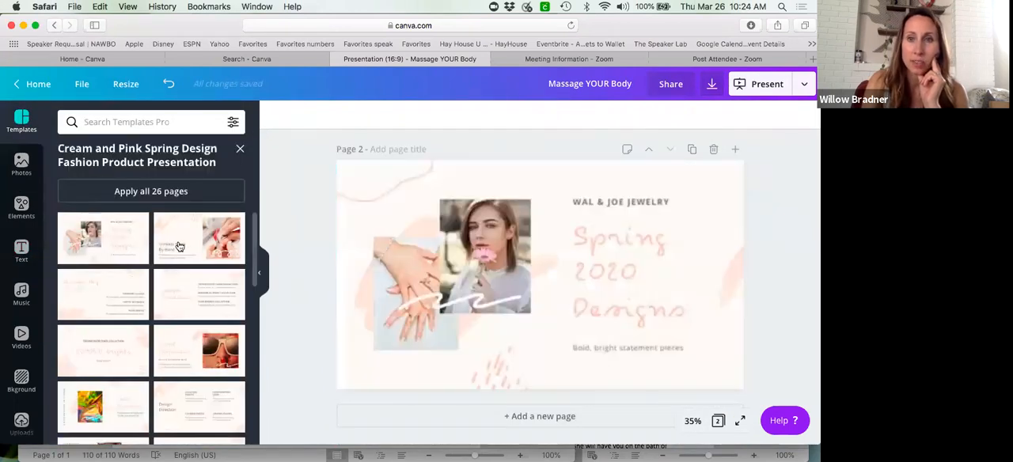
- Add two more pages, applying the template's "Trinkets Made By Hand" layout to page 3 and "Season's Key Trends" to page 4
click(734, 149)
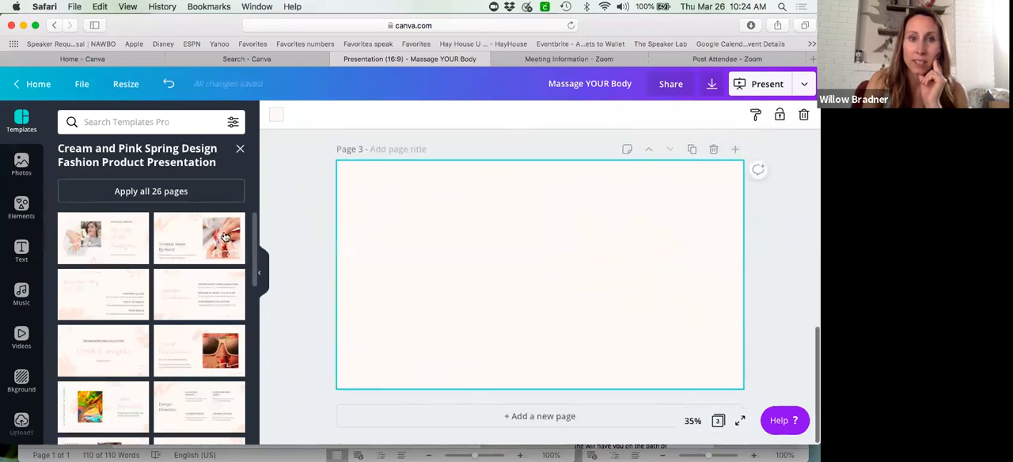
click(225, 237)
click(734, 150)
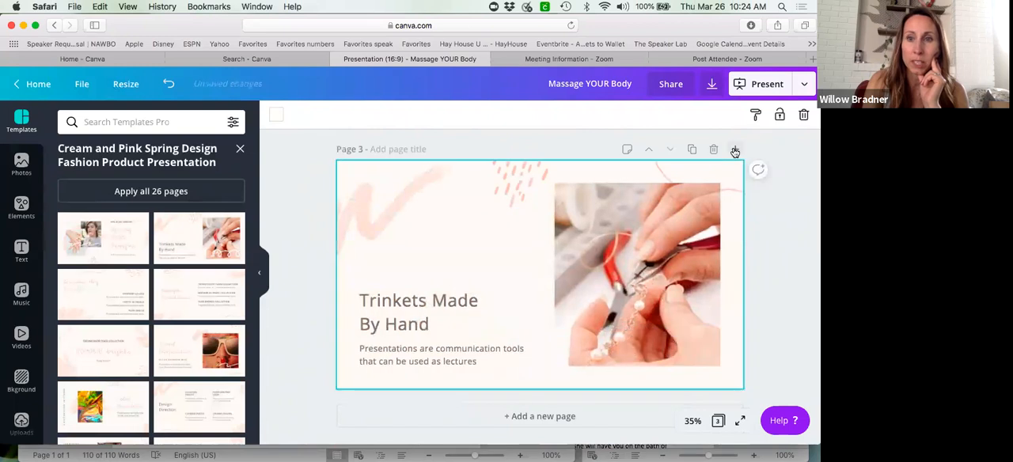
click(136, 293)
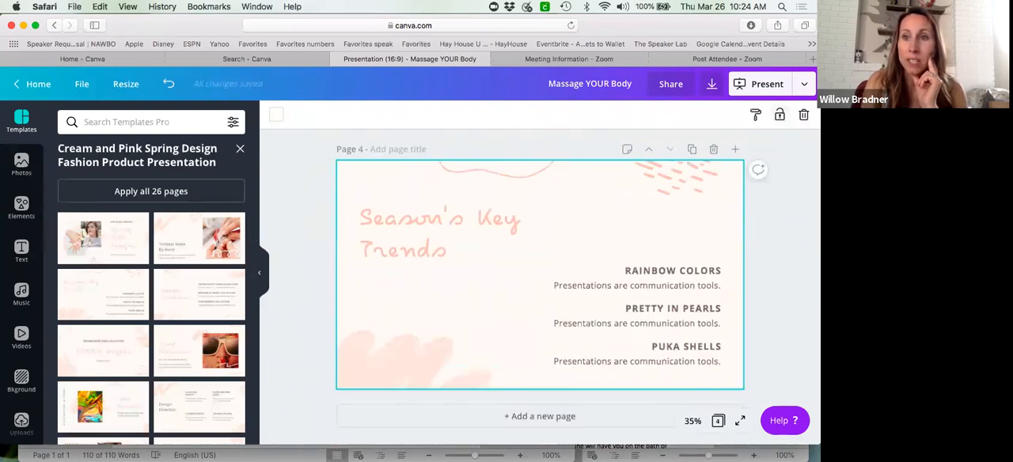
- Open the options for downloading the design as a Microsoft PowerPoint document
click(804, 83)
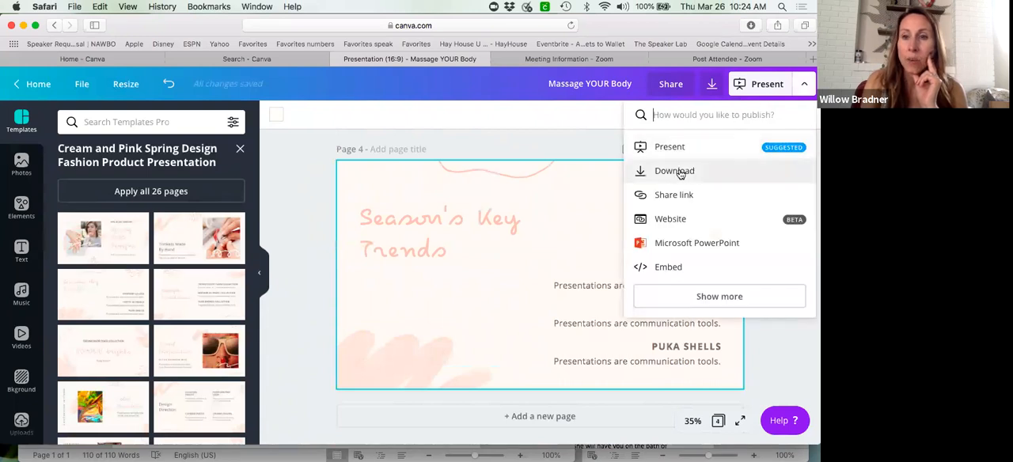
click(680, 246)
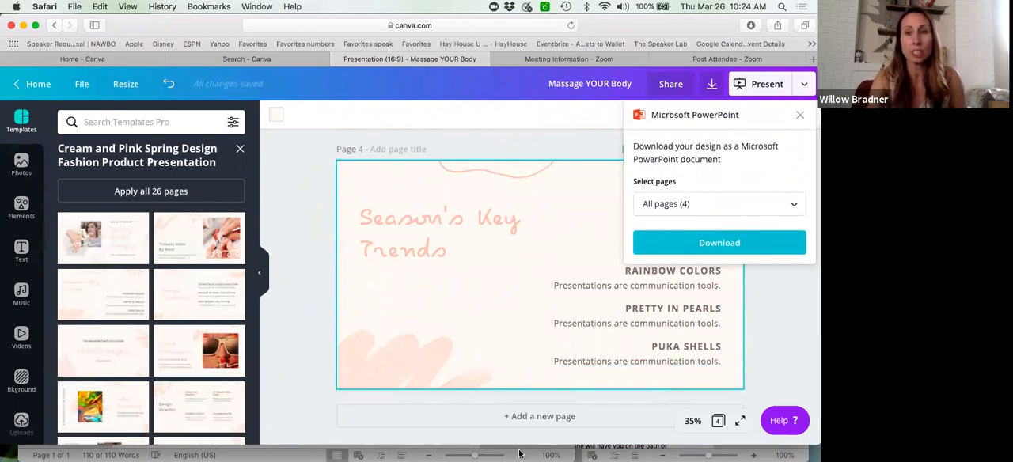
- Switch to PowerPoint and look through the "ONLIINE Business PLAN" presentation up to the "INSPIRE them=CALL to ACTION" slide
mouse_move(520, 460)
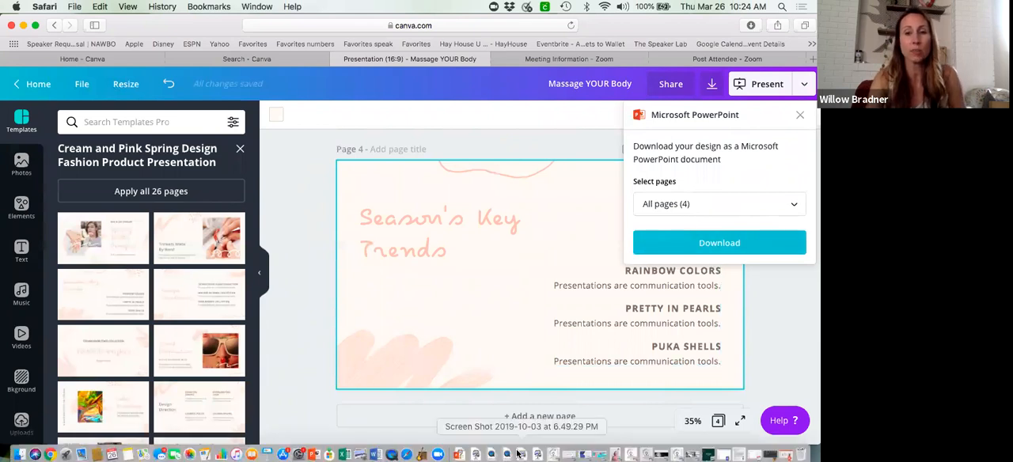
click(313, 453)
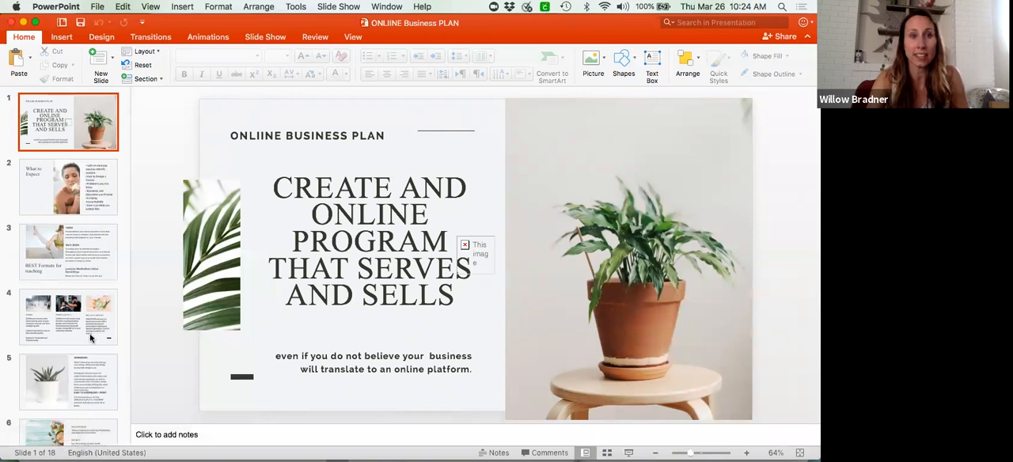
click(73, 201)
key(Down)
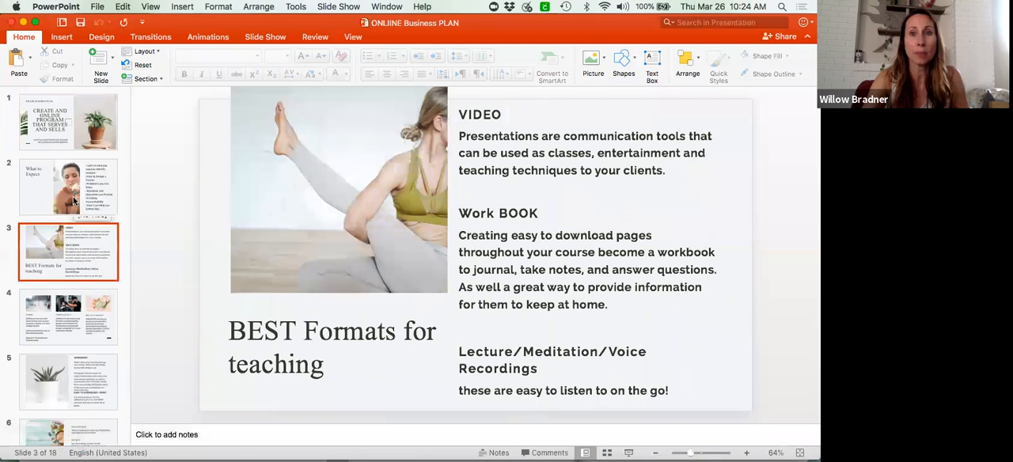
key(Down)
key(Down)
key(Down)
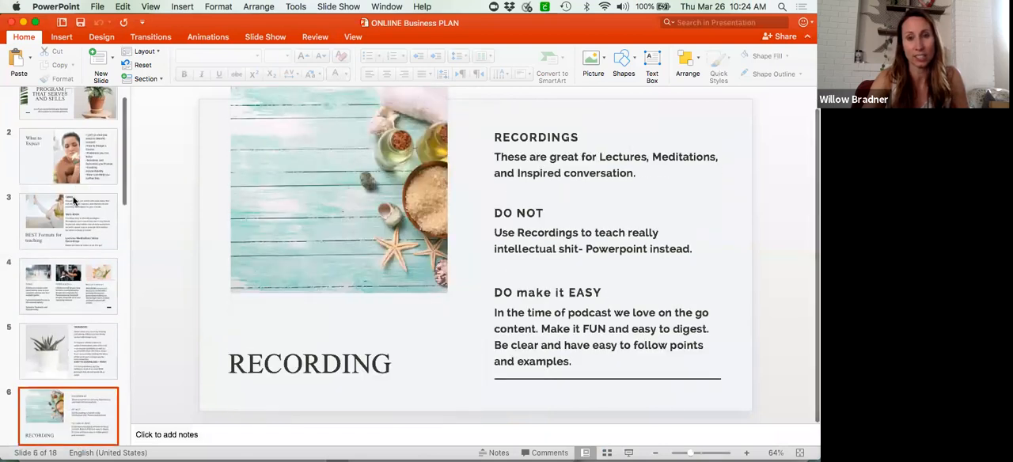
key(Down)
key(Down)
key(Down)
key(Down)
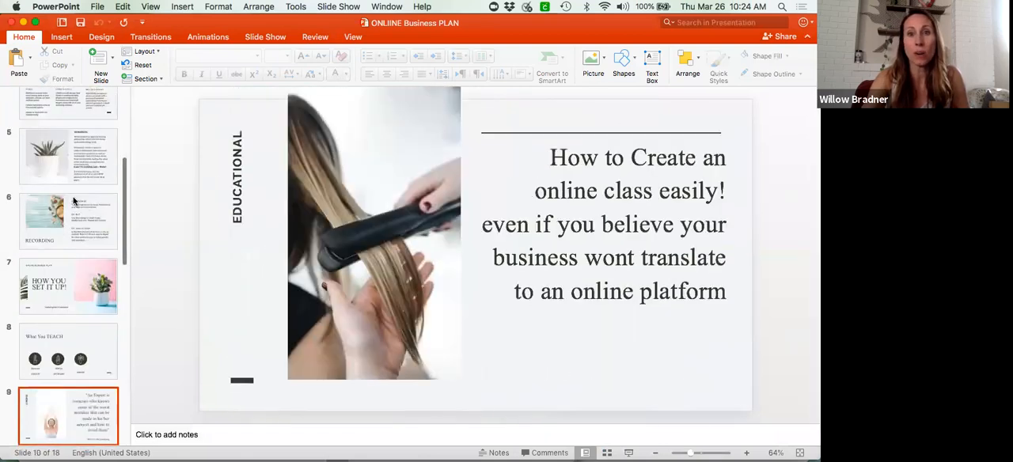
key(Down)
key(Down)
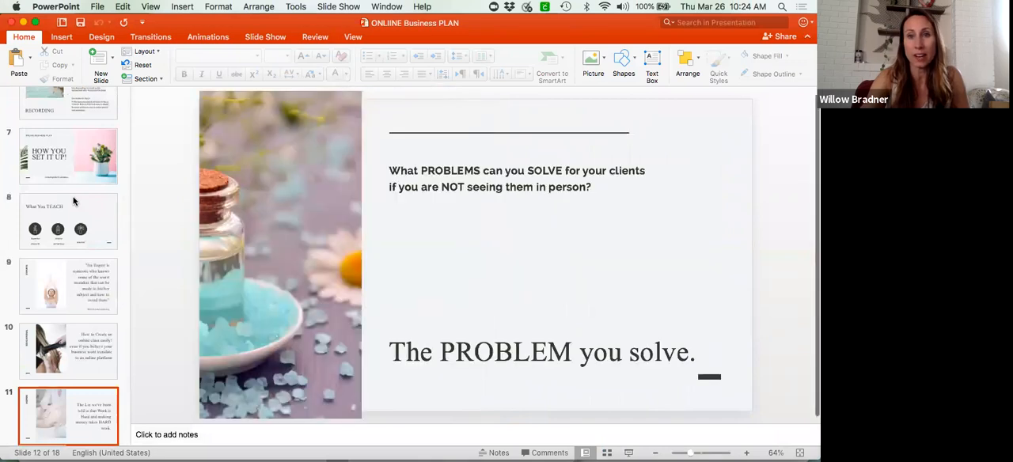
key(Down)
key(Down)
key(Down)
key(Down)
key(Down)
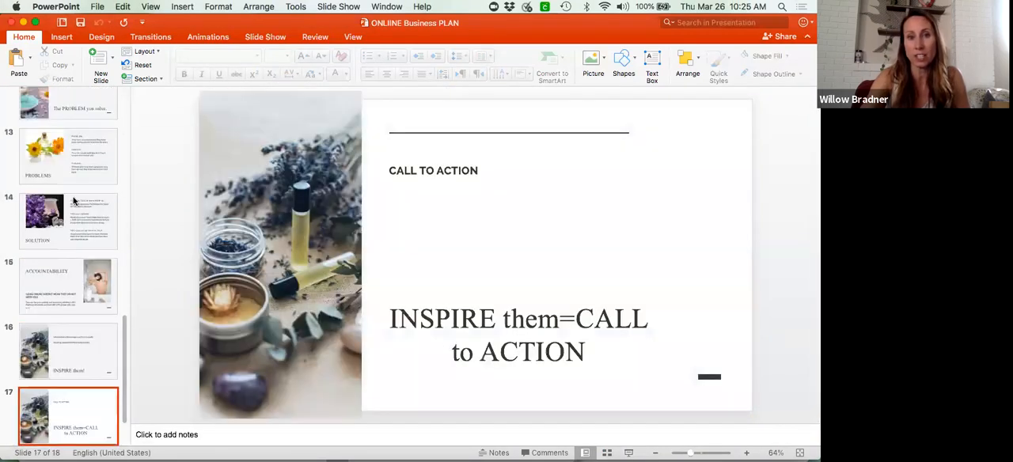
- Go back through the business plan slides to the opening title slide
key(Up)
key(Up)
key(Up)
key(Up)
key(Up)
key(Up)
key(Up)
key(Up)
key(Up)
key(Up)
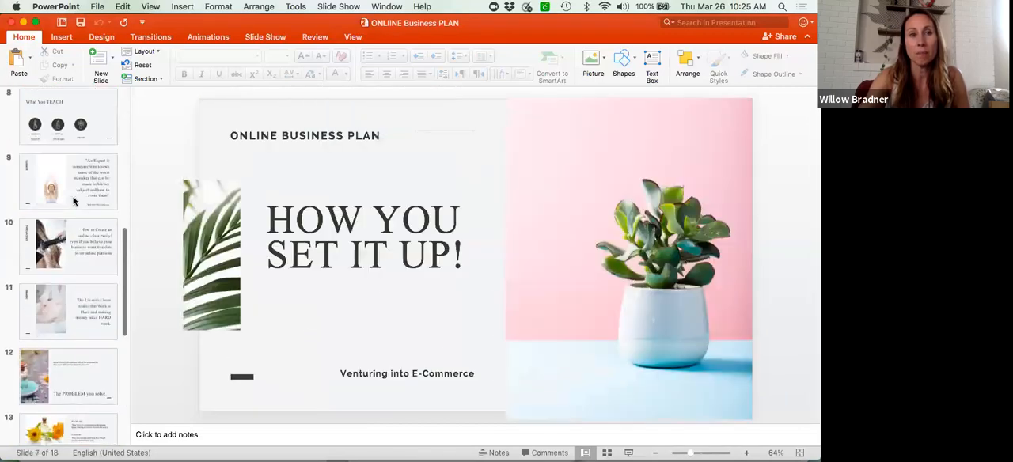
key(Up)
key(Up)
key(Up)
key(Up)
key(Up)
key(Up)
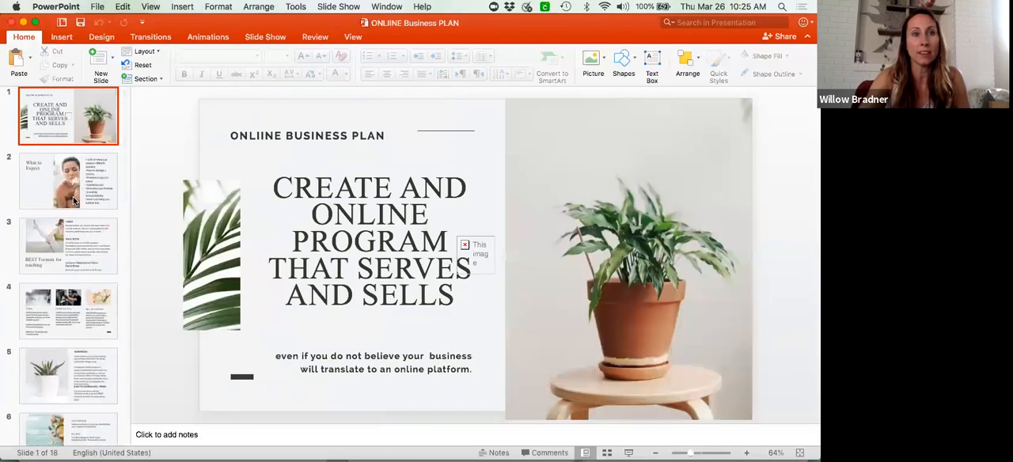